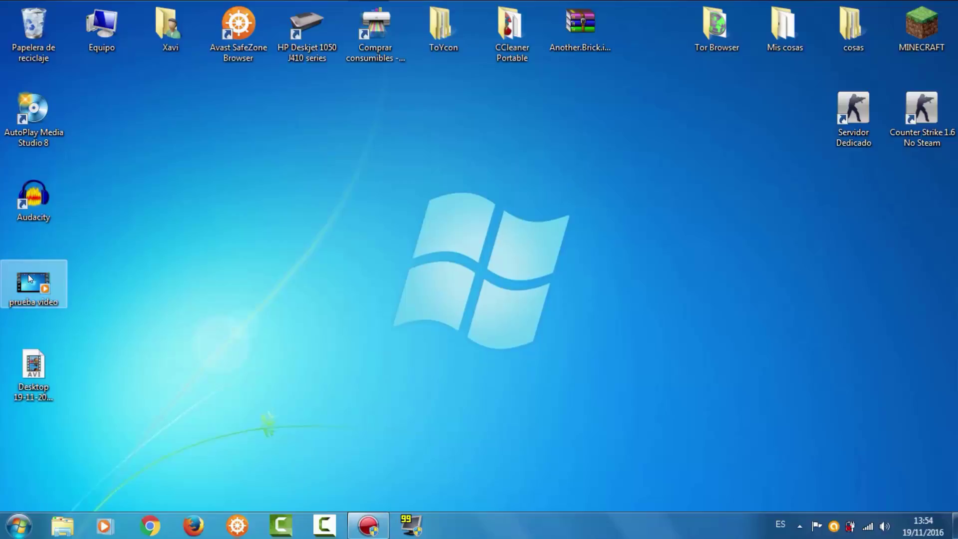
Search the computer's programs and files for "camtasia".
{"action": "left_click_drag", "start_coordinate": [28, 274], "coordinate": [579, 214]}
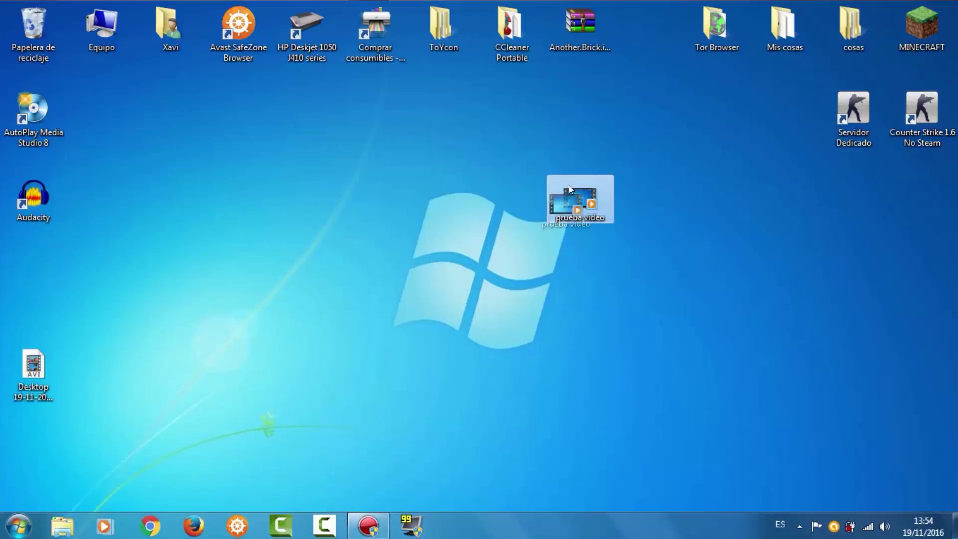
{"action": "left_click", "coordinate": [12, 529]}
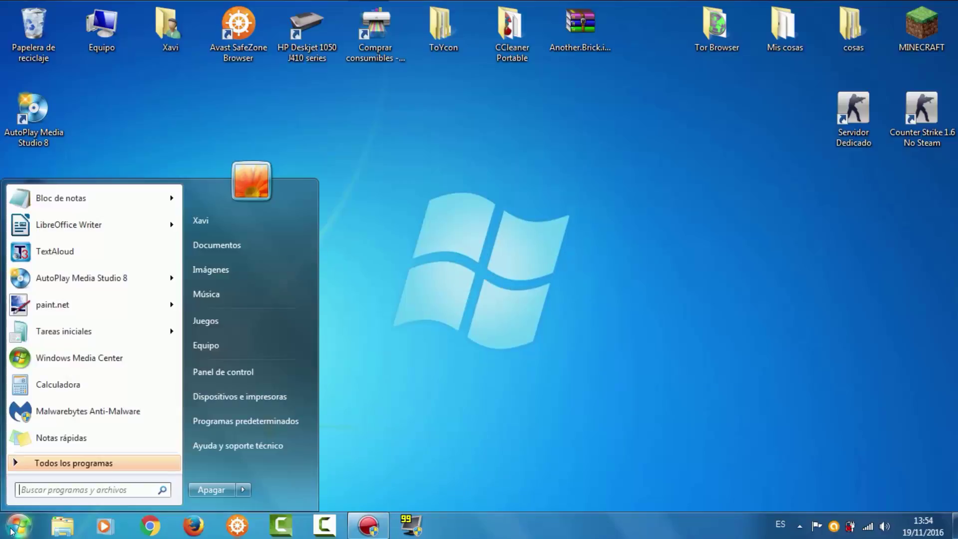
{"action": "left_click", "coordinate": [48, 489]}
{"action": "type", "text": "camtasia"}
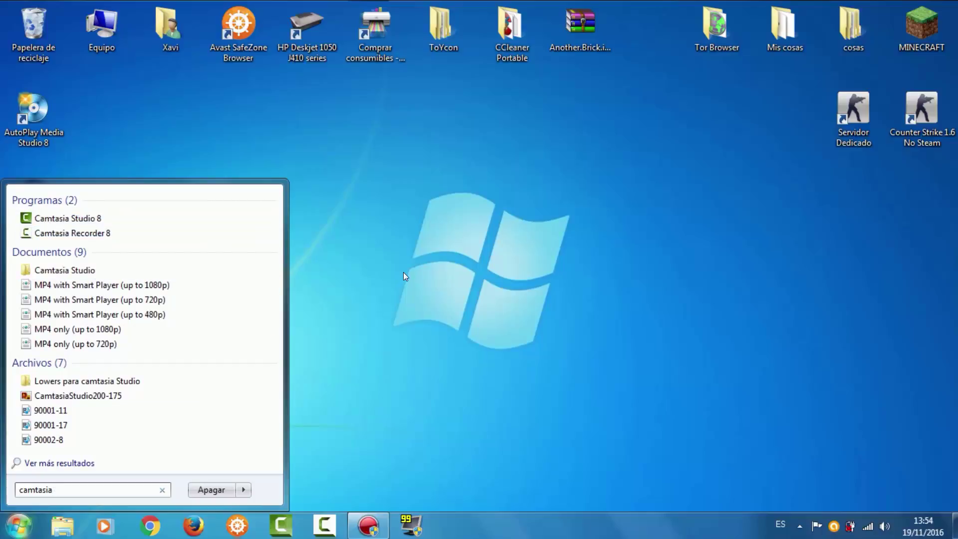
{"action": "left_click", "coordinate": [408, 235]}
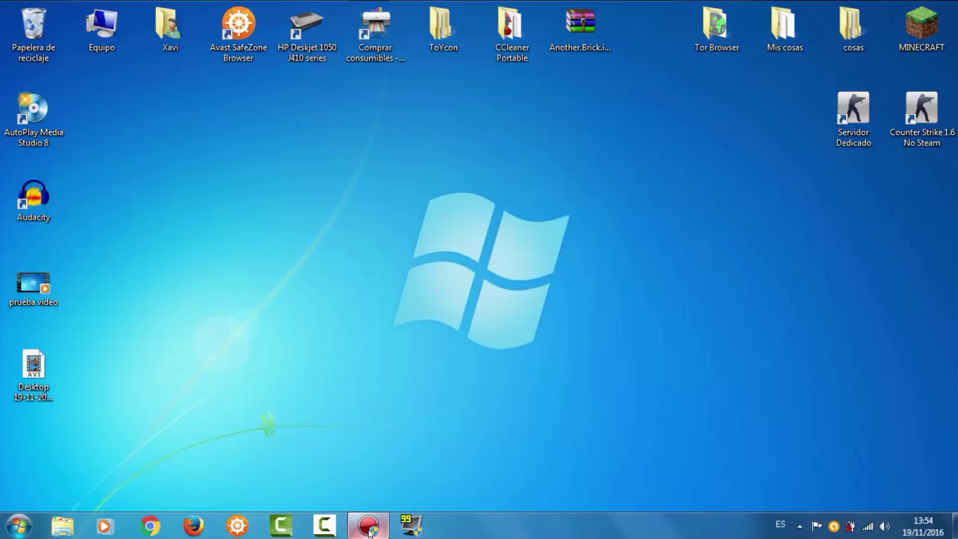
Launch Camtasia Studio and dismiss its welcome dialog.
{"action": "mouse_move", "coordinate": [372, 534]}
{"action": "left_click", "coordinate": [279, 526]}
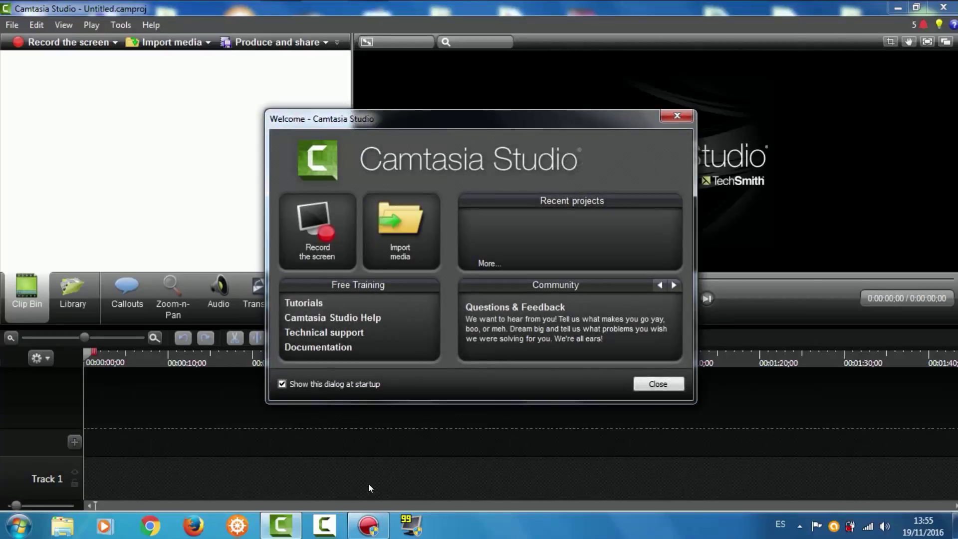
{"action": "left_click", "coordinate": [655, 385]}
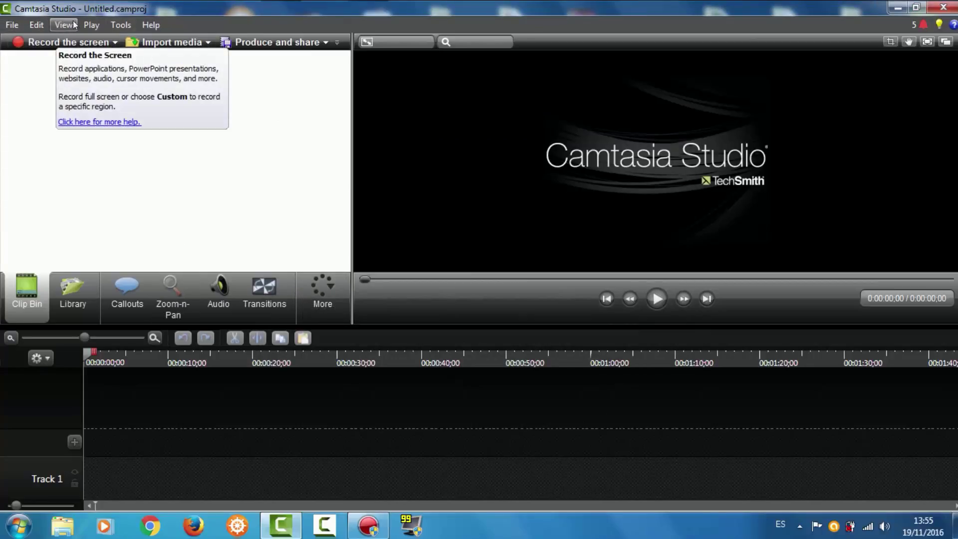
{"action": "left_click", "coordinate": [120, 25]}
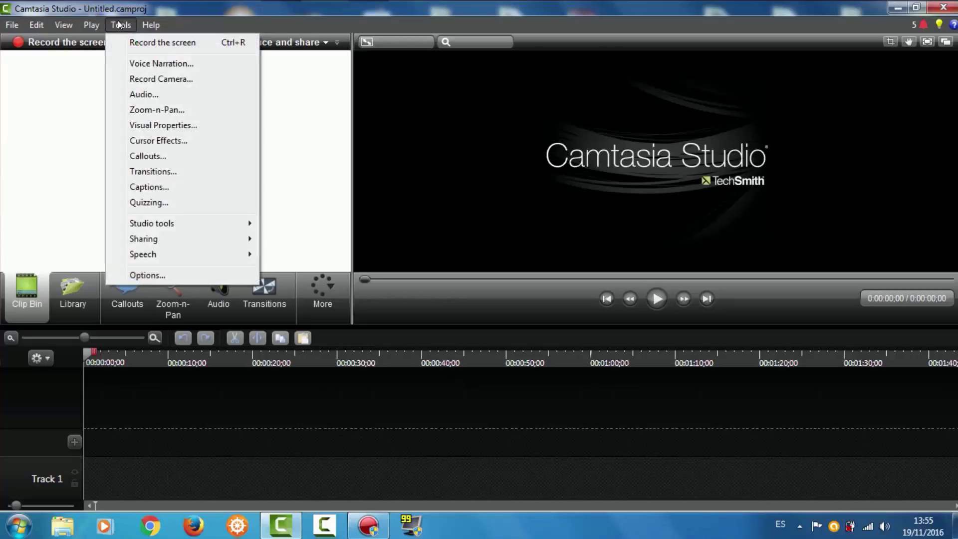
{"action": "left_click", "coordinate": [315, 396]}
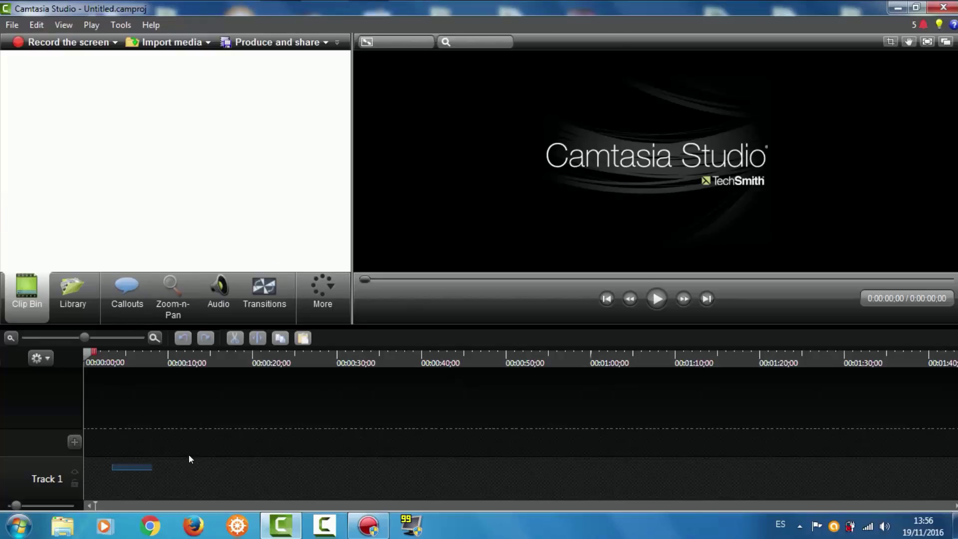
{"action": "left_click", "coordinate": [290, 362]}
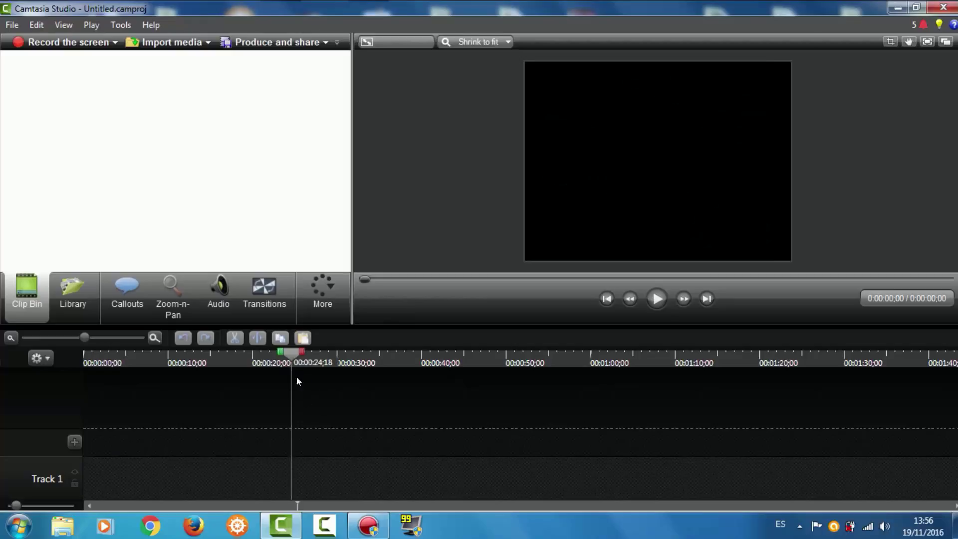
{"action": "left_click_drag", "start_coordinate": [283, 355], "coordinate": [6, 344]}
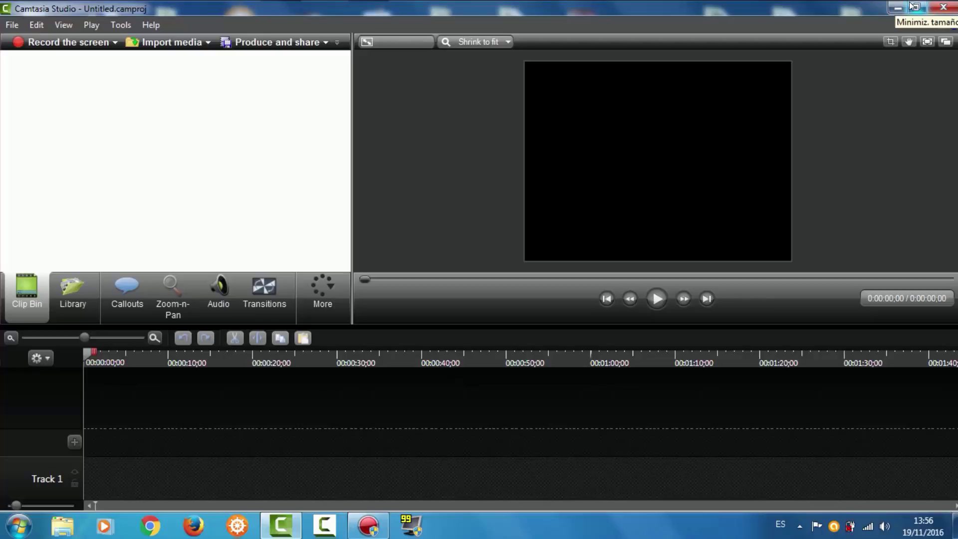
{"action": "mouse_move", "coordinate": [398, 37]}
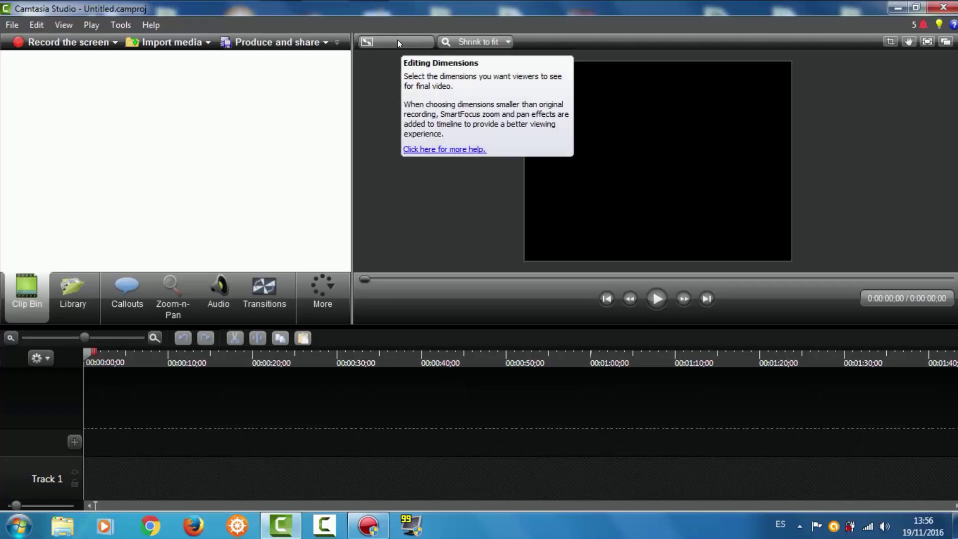
Import the "prueba video" file from the desktop into the Clip Bin and restore the editor to full screen.
{"action": "left_click", "coordinate": [913, 7]}
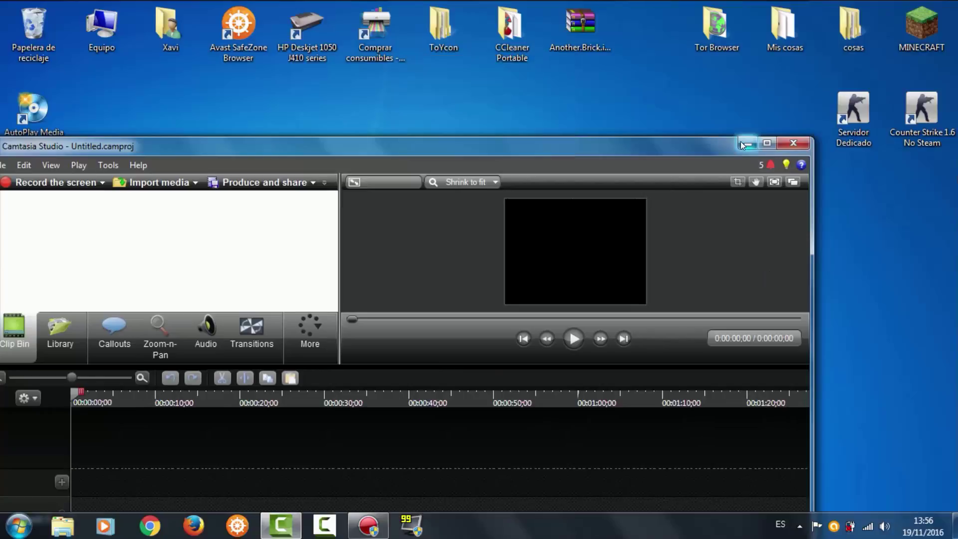
{"action": "left_click", "coordinate": [747, 144]}
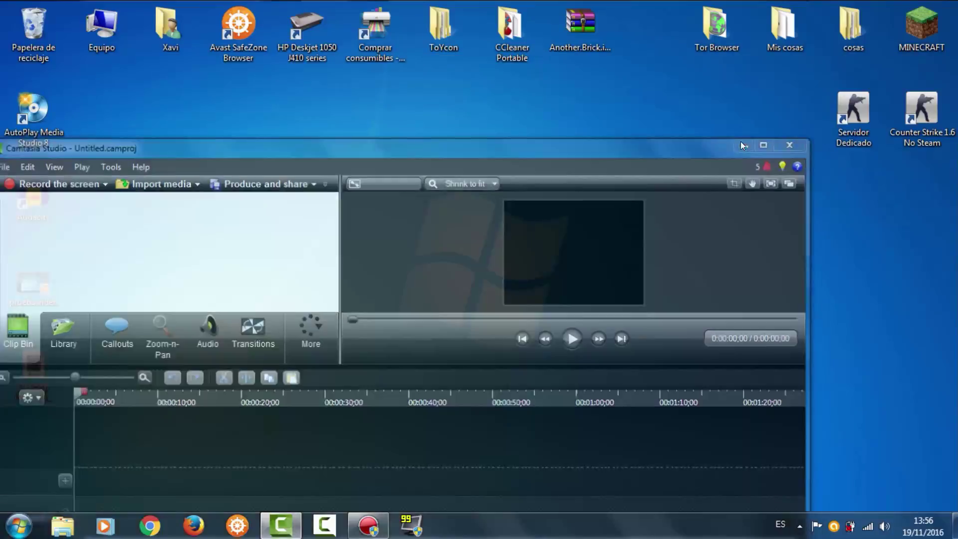
{"action": "left_click", "coordinate": [43, 275]}
{"action": "double_click", "coordinate": [42, 274]}
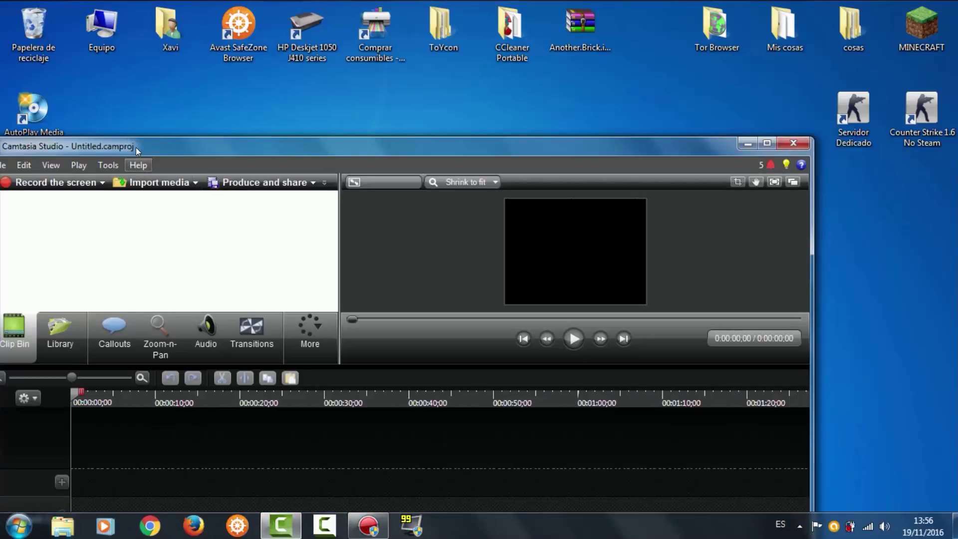
{"action": "left_click_drag", "start_coordinate": [136, 147], "coordinate": [368, 150]}
{"action": "left_click_drag", "start_coordinate": [25, 295], "coordinate": [324, 252]}
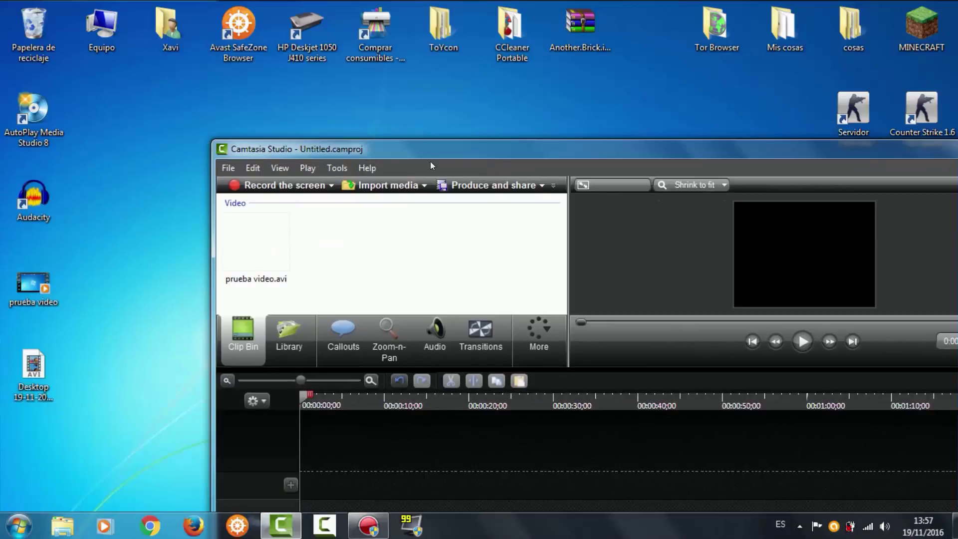
{"action": "left_click_drag", "start_coordinate": [422, 144], "coordinate": [295, 71]}
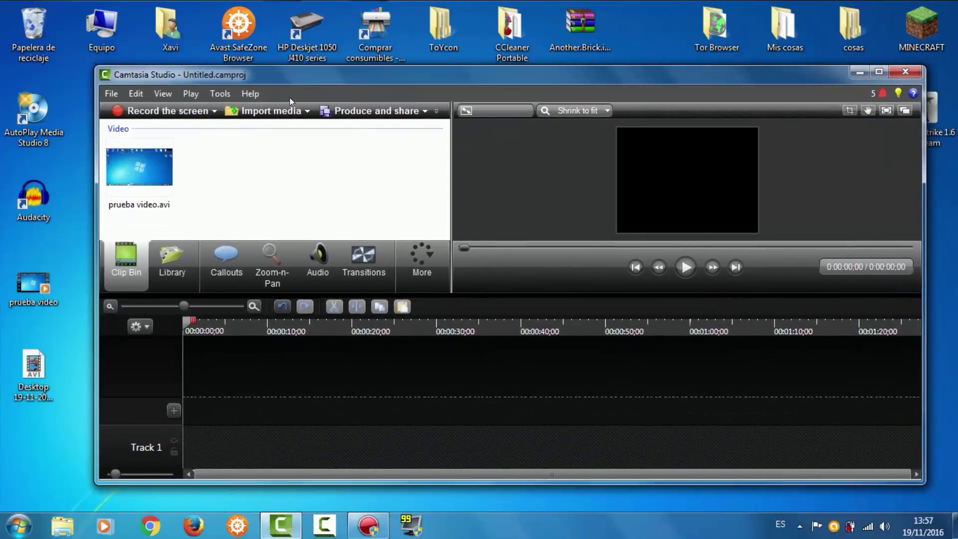
{"action": "left_click", "coordinate": [871, 70]}
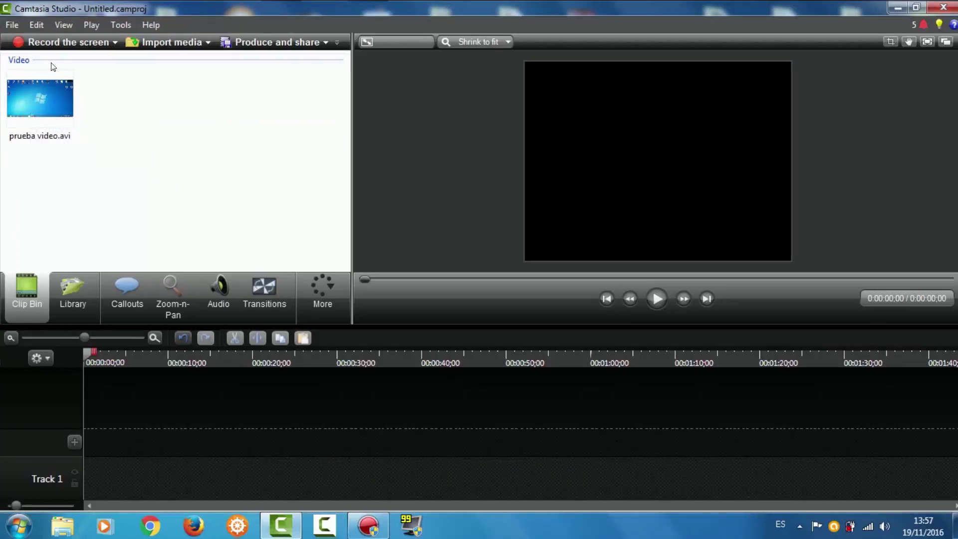
Place prueba video.avi at the start of Track 1 and play it in the preview.
{"action": "left_click_drag", "start_coordinate": [29, 88], "coordinate": [100, 469]}
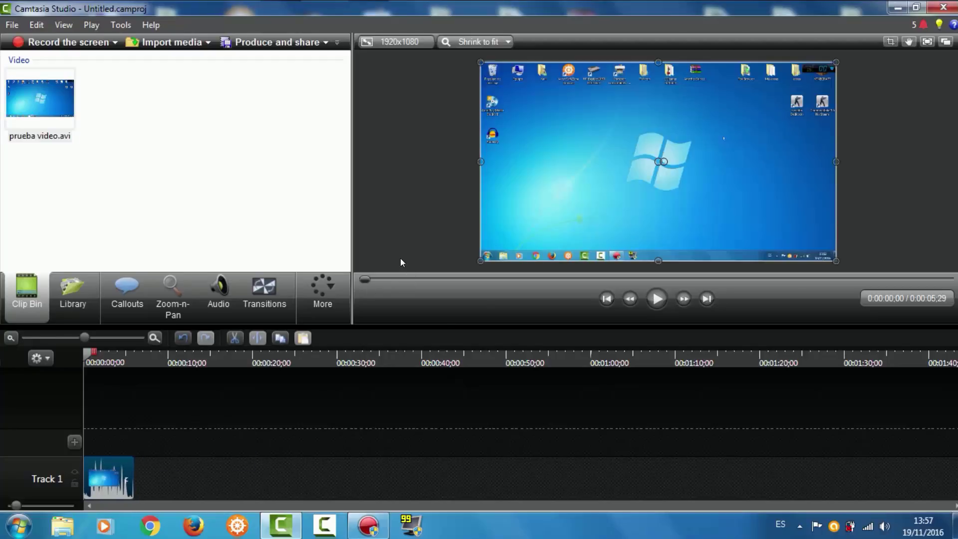
{"action": "left_click", "coordinate": [530, 417]}
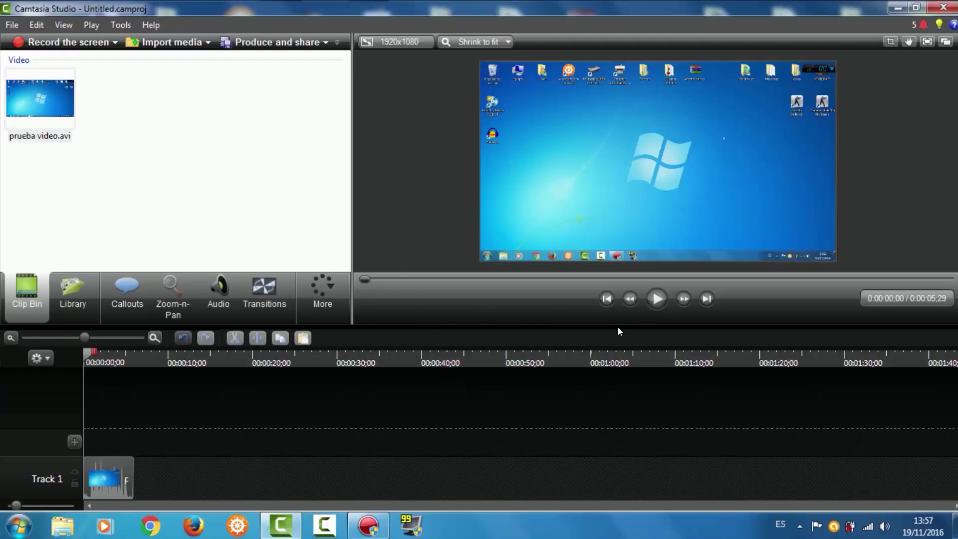
{"action": "left_click", "coordinate": [659, 298]}
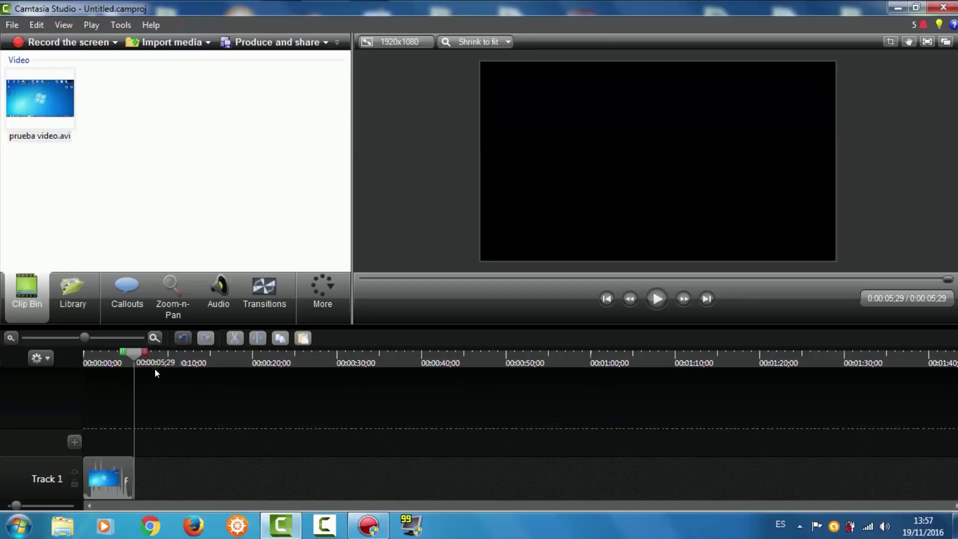
Check the computer's CPU and memory usage in the Windows Task Manager and close it.
{"action": "right_click", "coordinate": [612, 533]}
{"action": "left_click", "coordinate": [644, 484]}
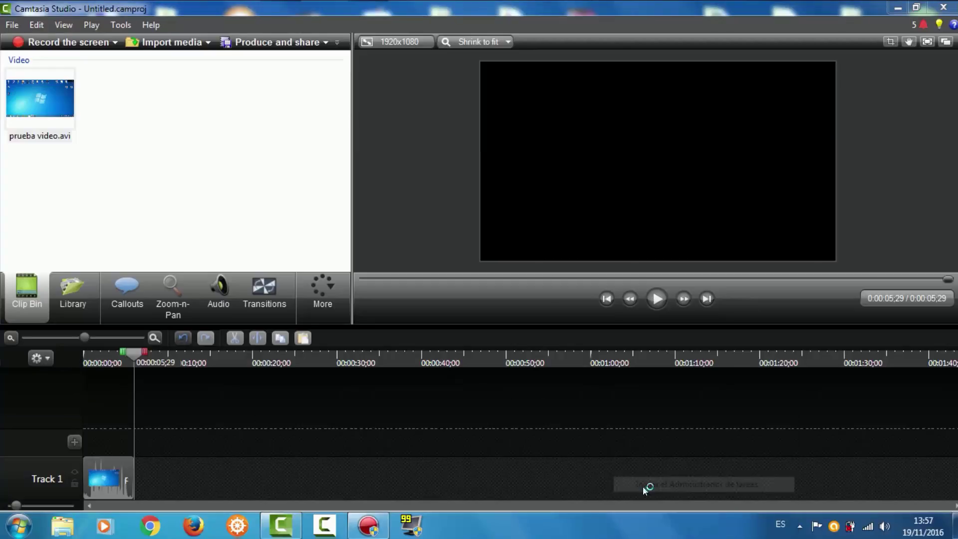
{"action": "left_click", "coordinate": [559, 248]}
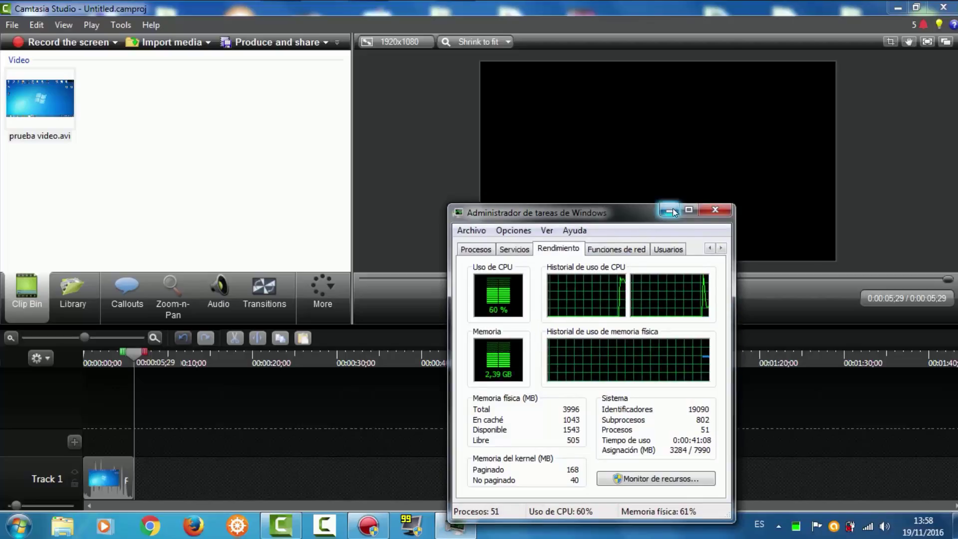
{"action": "left_click", "coordinate": [714, 210]}
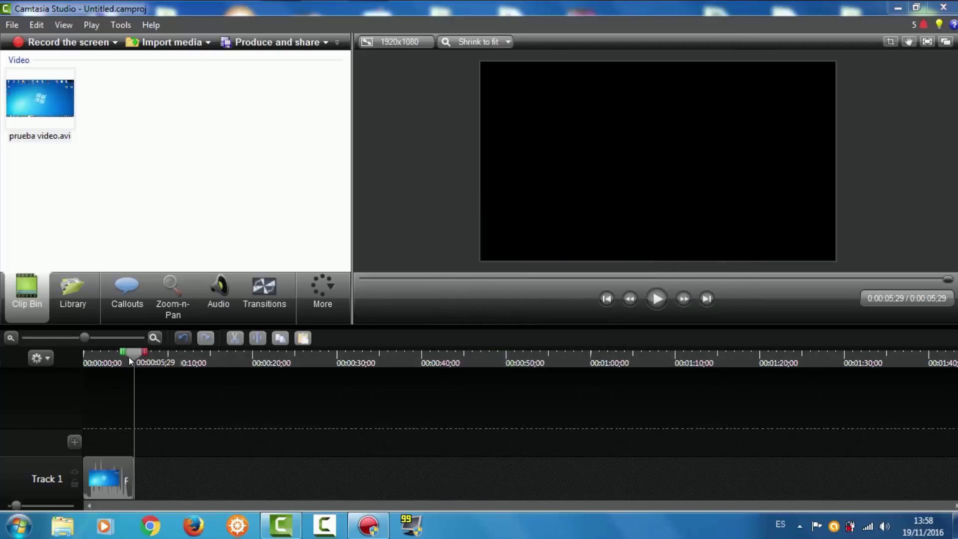
Replay the timeline from the start to review the clip, leaving the playhead at about 10 seconds.
{"action": "left_click_drag", "start_coordinate": [136, 352], "coordinate": [63, 358]}
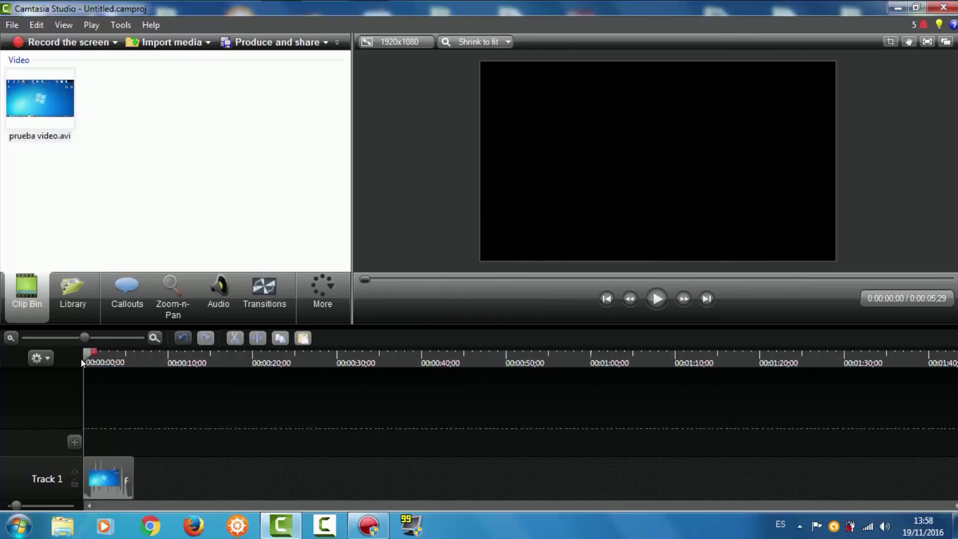
{"action": "key", "text": "space"}
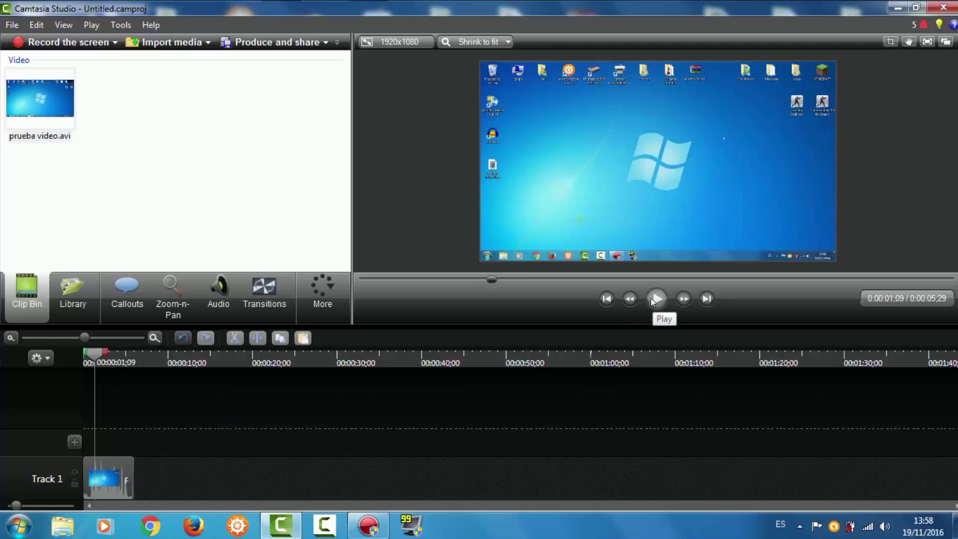
{"action": "left_click", "coordinate": [181, 358]}
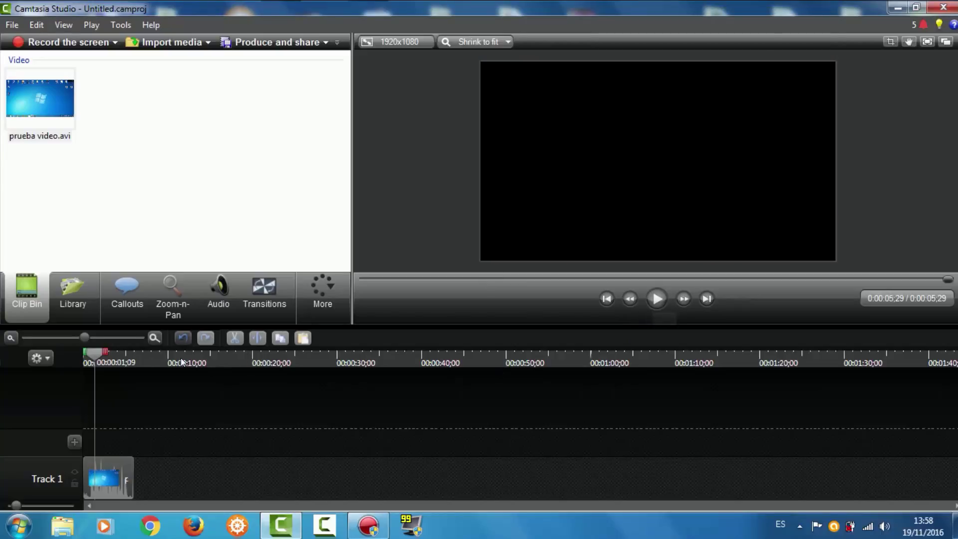
{"action": "left_click_drag", "start_coordinate": [159, 355], "coordinate": [66, 355]}
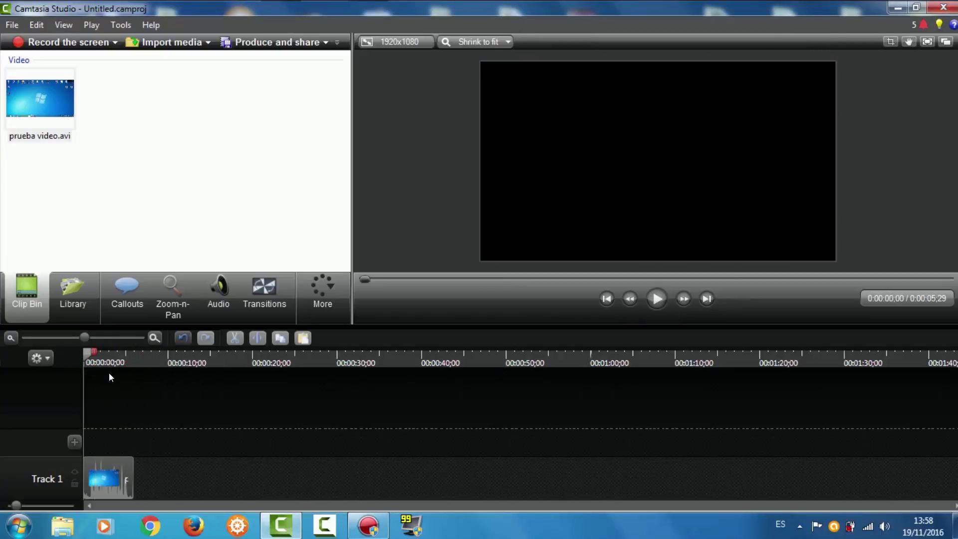
{"action": "left_click", "coordinate": [169, 357]}
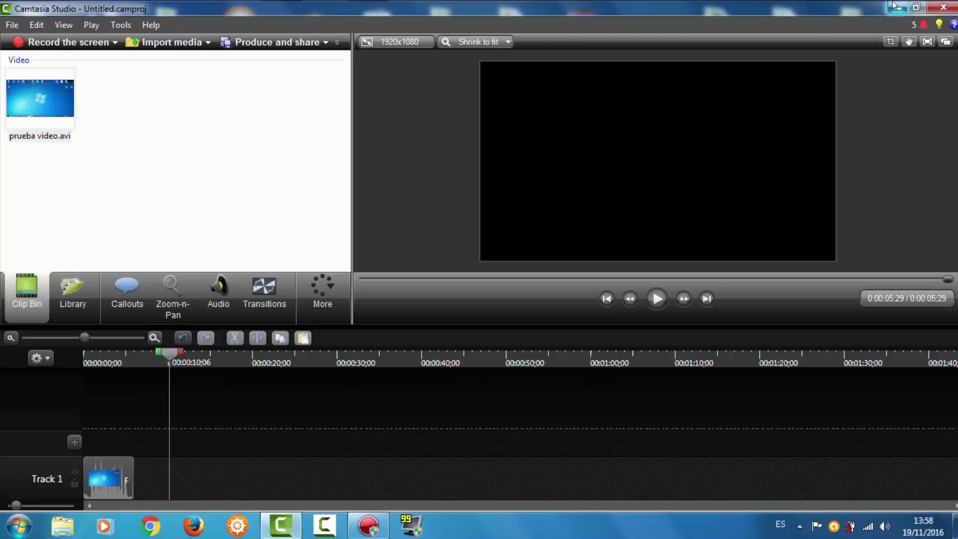
Import the Aero Chord - Surface MP3 from the "musica videos" folder in "Mis cosas" and place it on Track 2, starting where the video clip ends.
{"action": "left_click", "coordinate": [916, 7]}
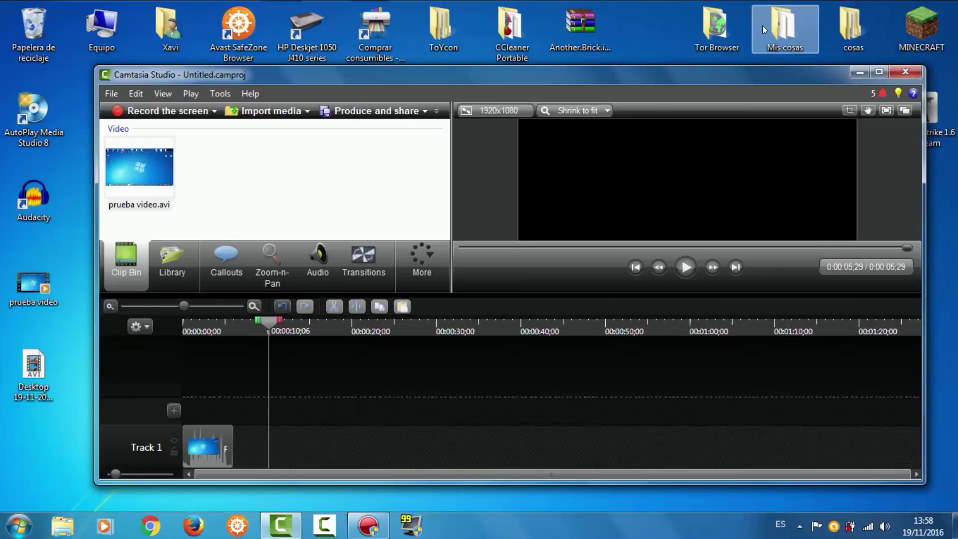
{"action": "double_click", "coordinate": [782, 25]}
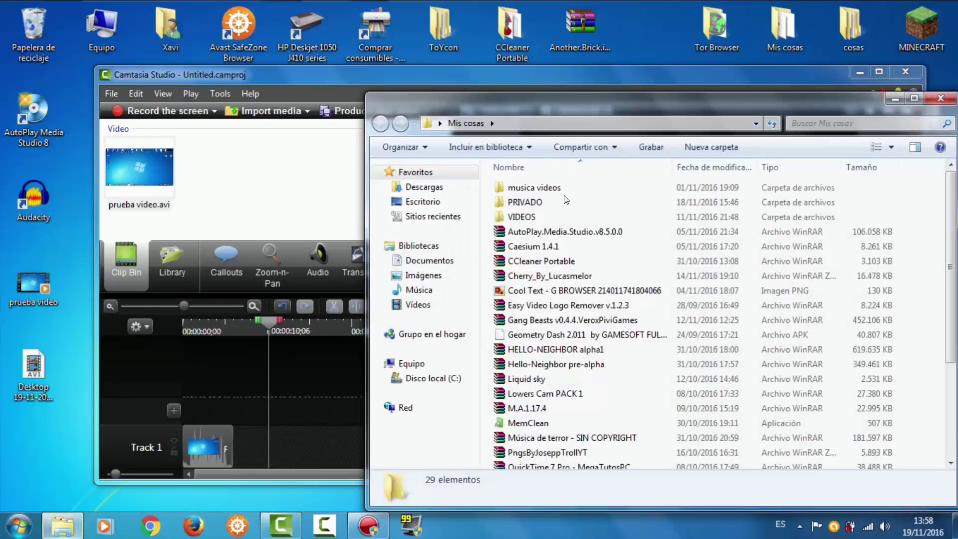
{"action": "double_click", "coordinate": [547, 185]}
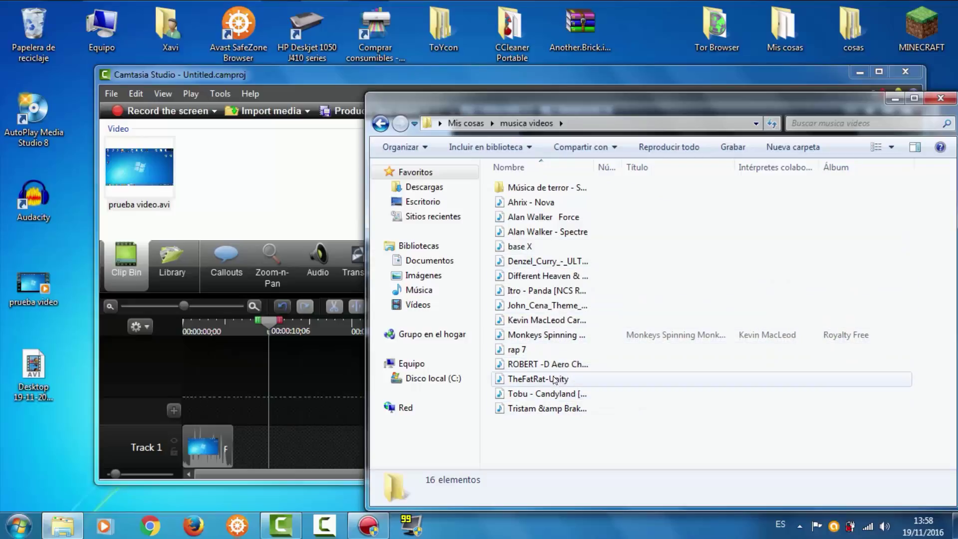
{"action": "left_click_drag", "start_coordinate": [537, 365], "coordinate": [292, 186]}
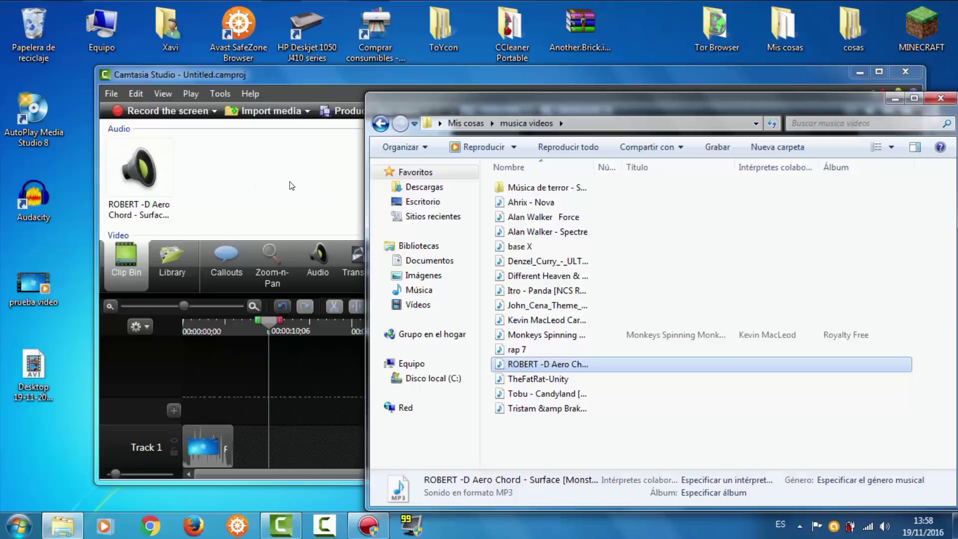
{"action": "left_click", "coordinate": [941, 98]}
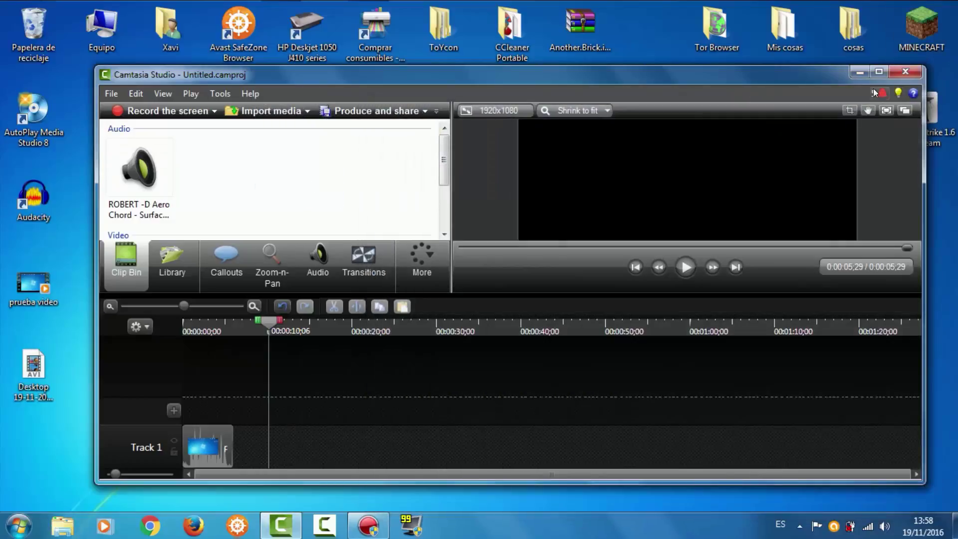
{"action": "left_click", "coordinate": [879, 71]}
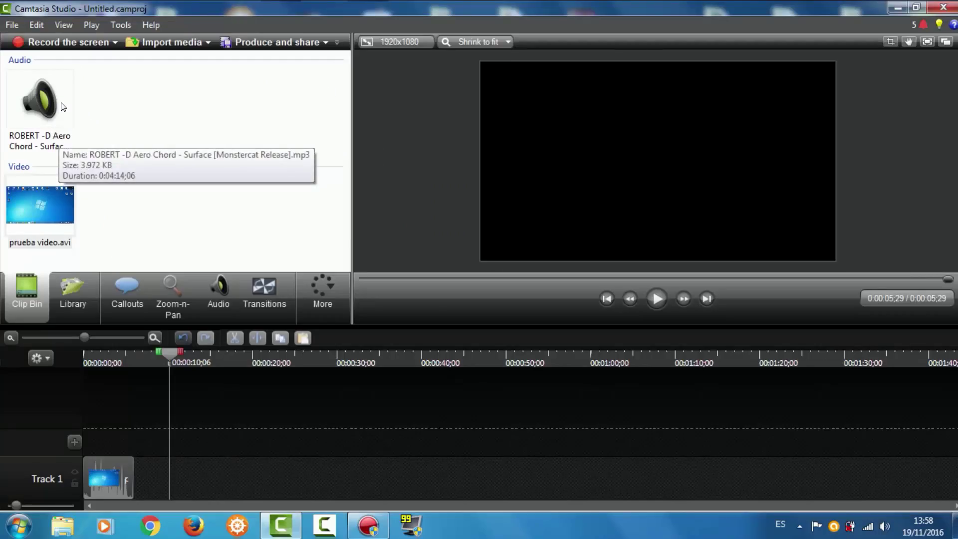
{"action": "left_click_drag", "start_coordinate": [29, 83], "coordinate": [235, 439]}
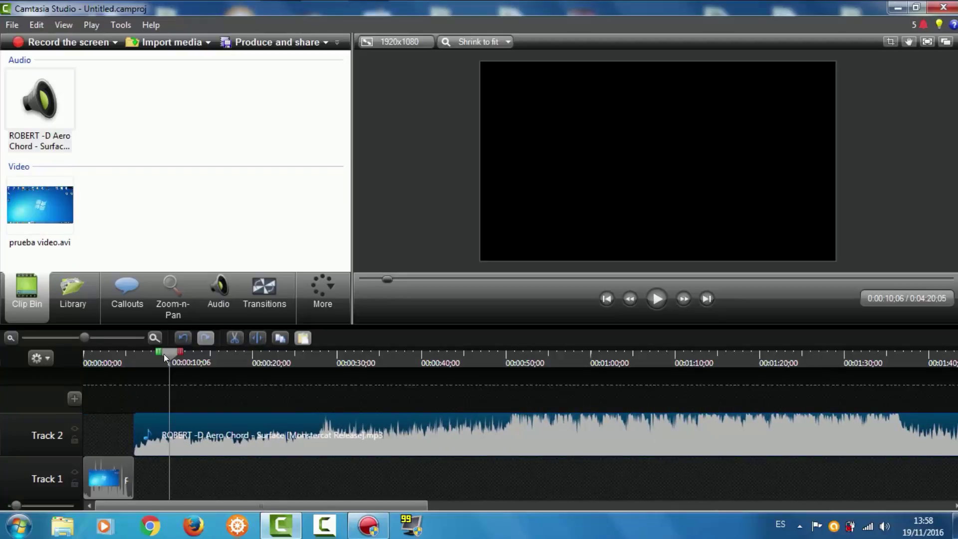
Place the playhead at the end of the video clip and move the music clip to the start of Track 2.
{"action": "left_click_drag", "start_coordinate": [164, 354], "coordinate": [131, 355]}
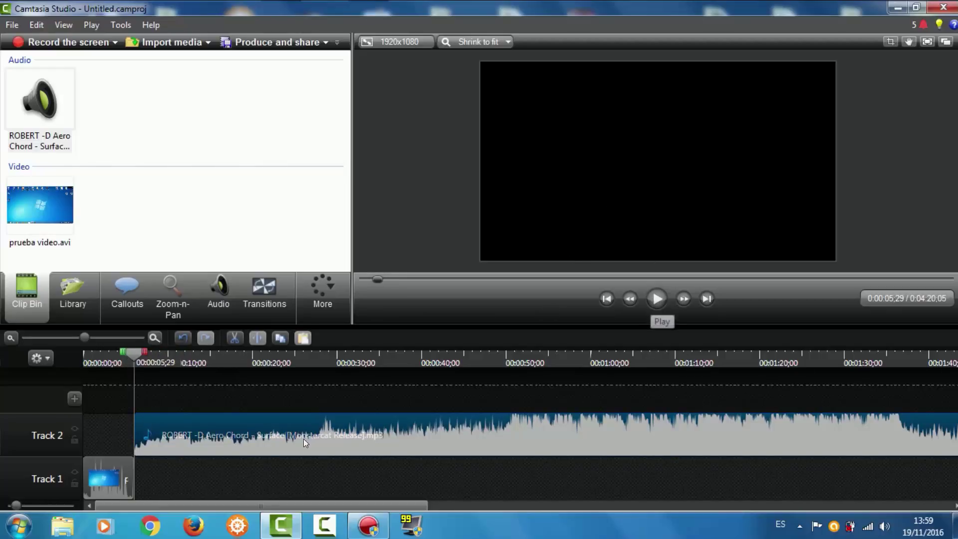
{"action": "left_click_drag", "start_coordinate": [268, 435], "coordinate": [142, 418]}
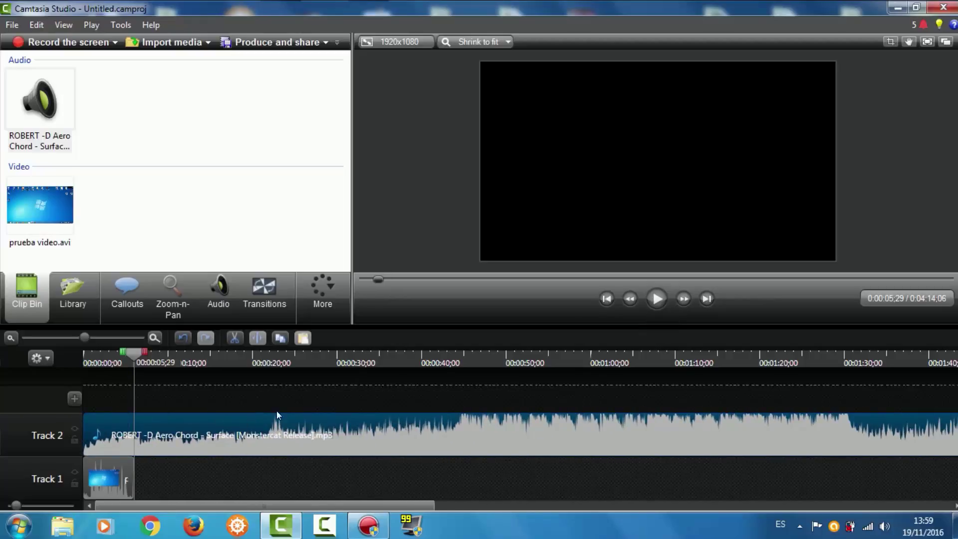
{"action": "left_click_drag", "start_coordinate": [277, 415], "coordinate": [159, 351]}
{"action": "left_click", "coordinate": [59, 337]}
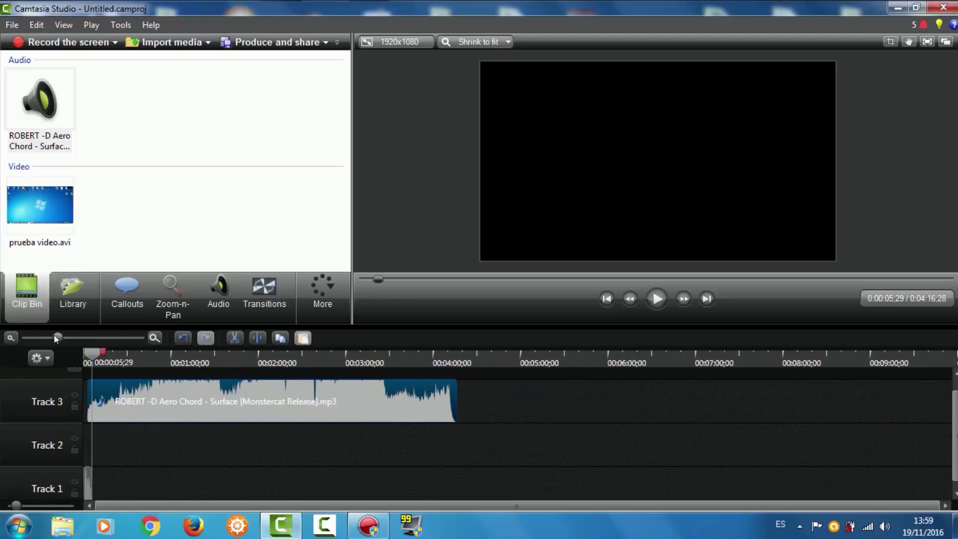
{"action": "left_click_drag", "start_coordinate": [134, 412], "coordinate": [113, 435]}
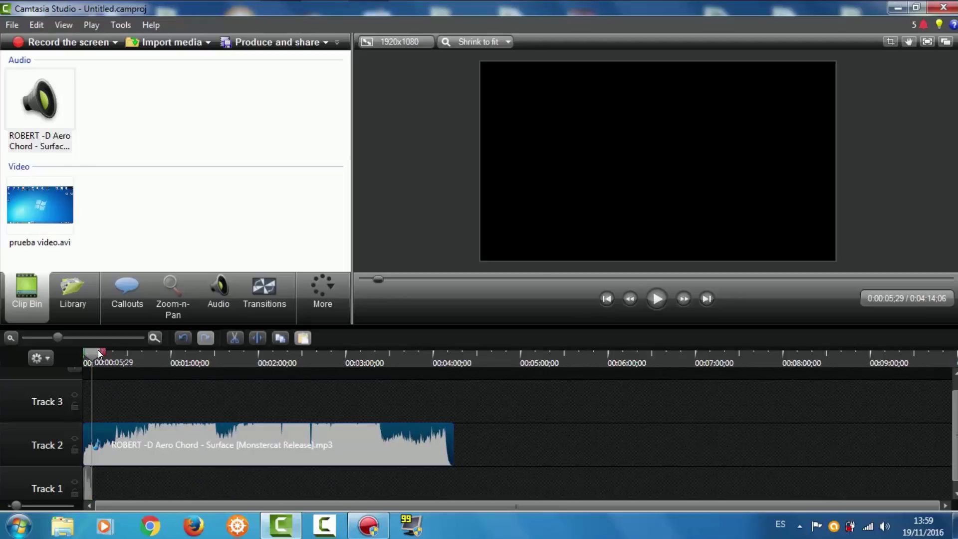
Cut the part of the music that runs past the video, from 0:00:05;29 to its end at 0:04:14;06.
{"action": "mouse_move", "coordinate": [100, 351]}
{"action": "left_mouse_down"}
{"action": "mouse_move", "coordinate": [485, 405]}
{"action": "mouse_move", "coordinate": [440, 396]}
{"action": "left_mouse_up"}
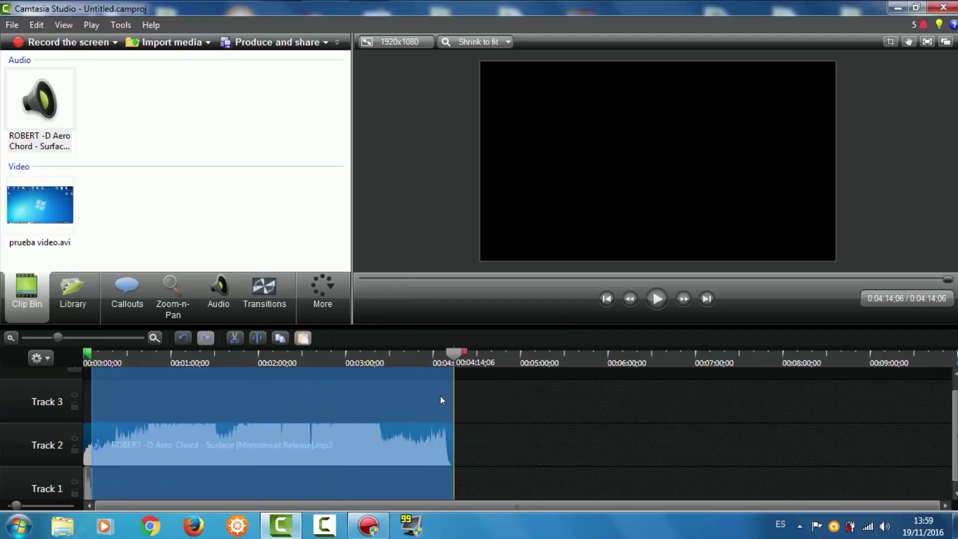
{"action": "right_click", "coordinate": [372, 424]}
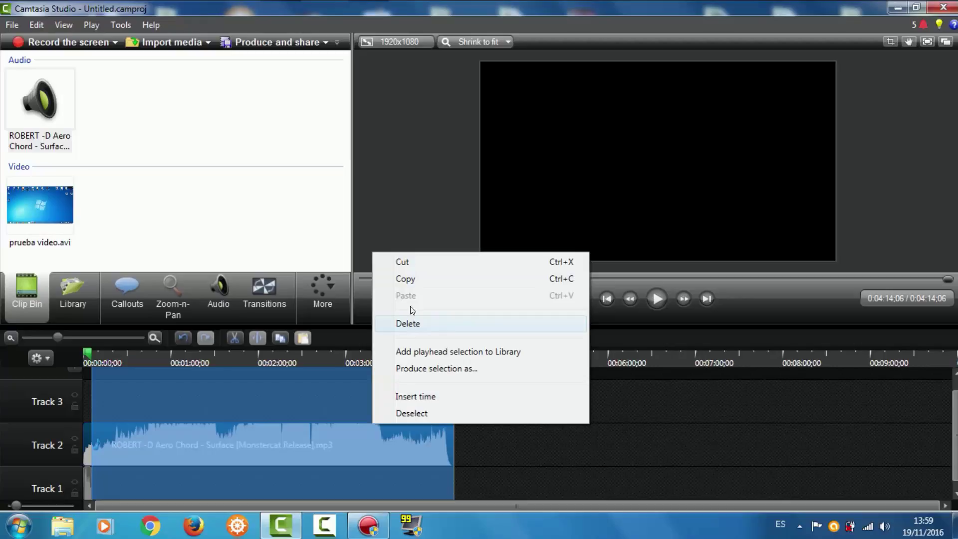
{"action": "left_click", "coordinate": [413, 263]}
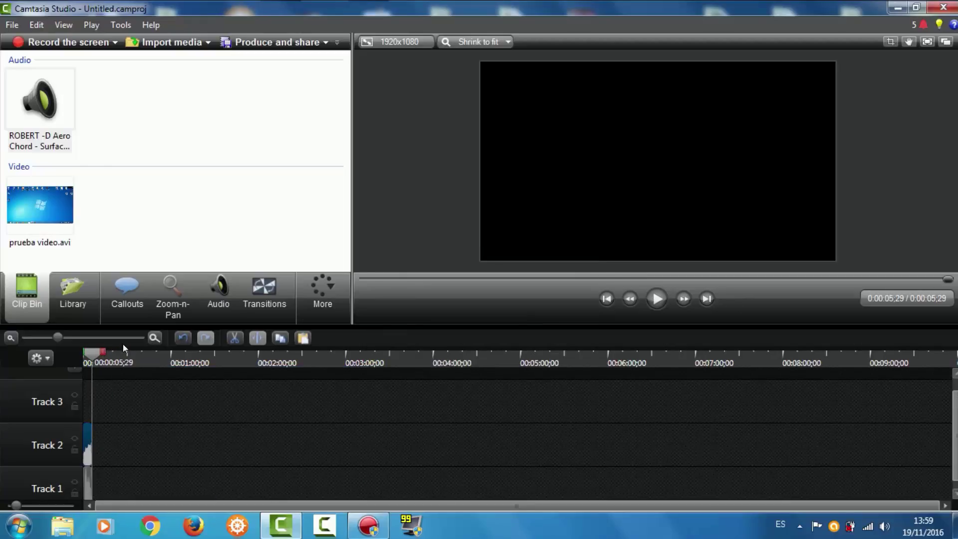
{"action": "left_click", "coordinate": [96, 342]}
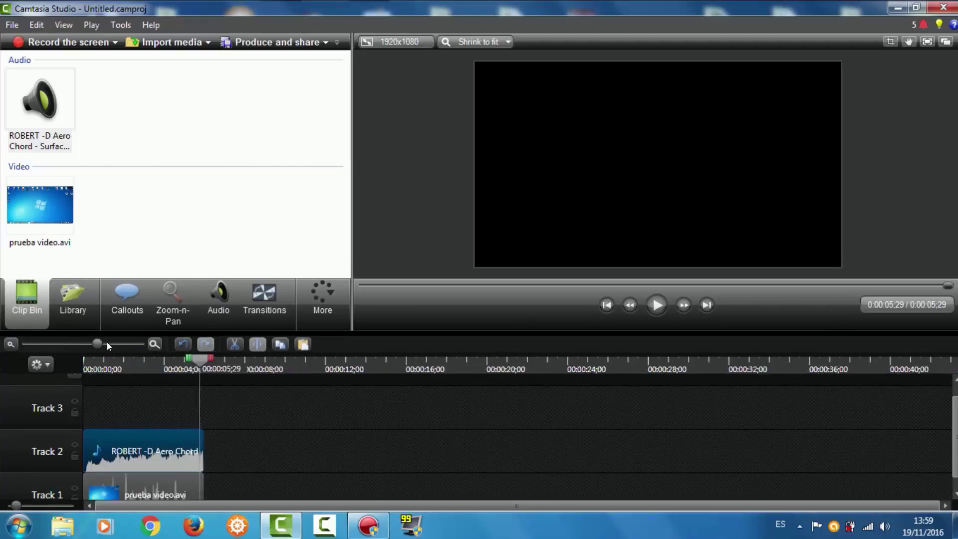
{"action": "left_click", "coordinate": [127, 340]}
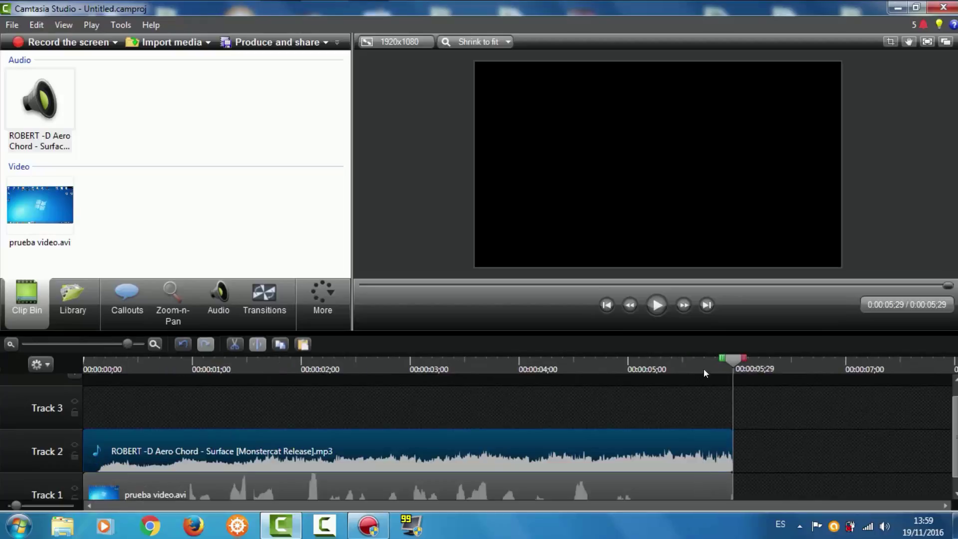
Play the timeline from the start to review the video together with the shortened music.
{"action": "left_click_drag", "start_coordinate": [729, 355], "coordinate": [37, 346]}
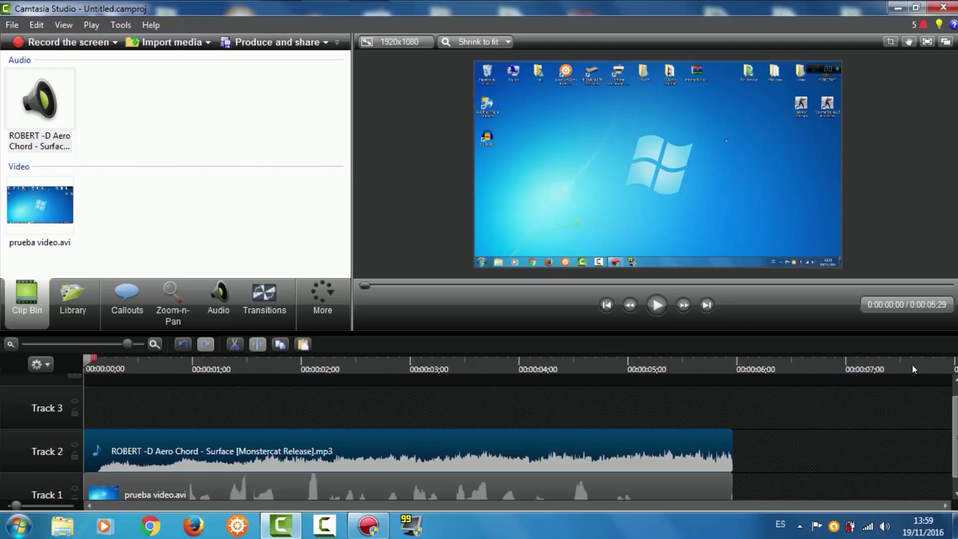
{"action": "scroll", "coordinate": [949, 449], "scroll_direction": "down", "scroll_amount": 2}
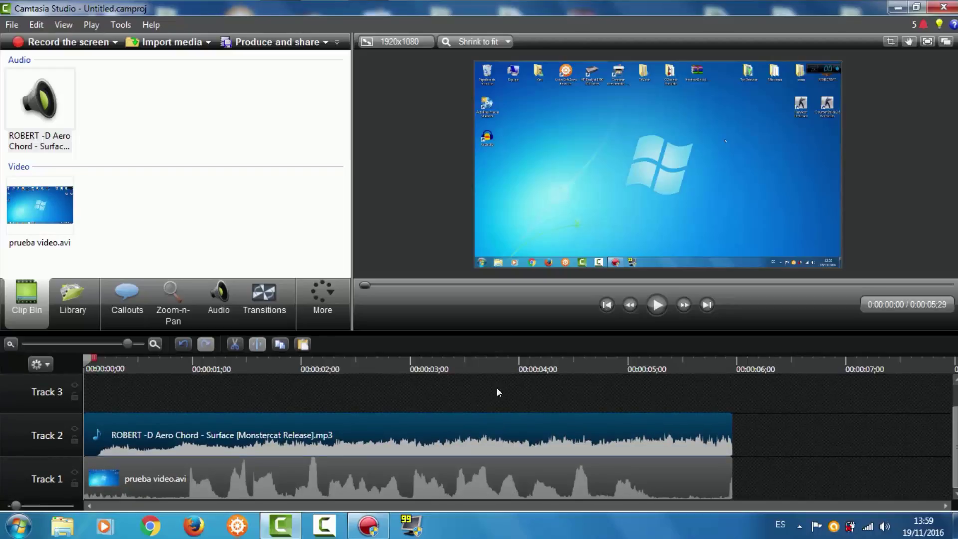
{"action": "left_click", "coordinate": [658, 304]}
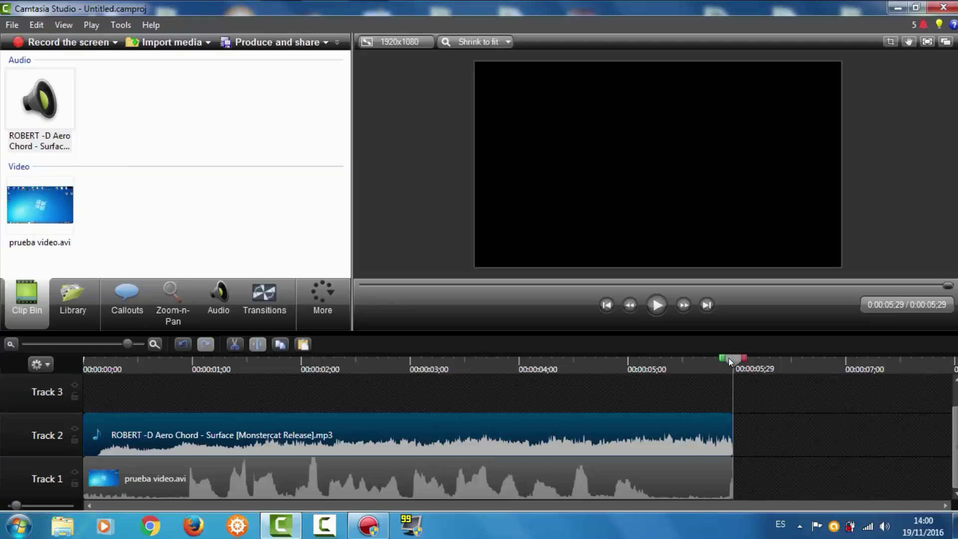
Move the music clip along Track 2 so that it starts shortly after the end of the video clip.
{"action": "left_click_drag", "start_coordinate": [726, 357], "coordinate": [290, 368]}
{"action": "left_click_drag", "start_coordinate": [280, 367], "coordinate": [405, 382]}
{"action": "left_click_drag", "start_coordinate": [548, 447], "coordinate": [869, 451]}
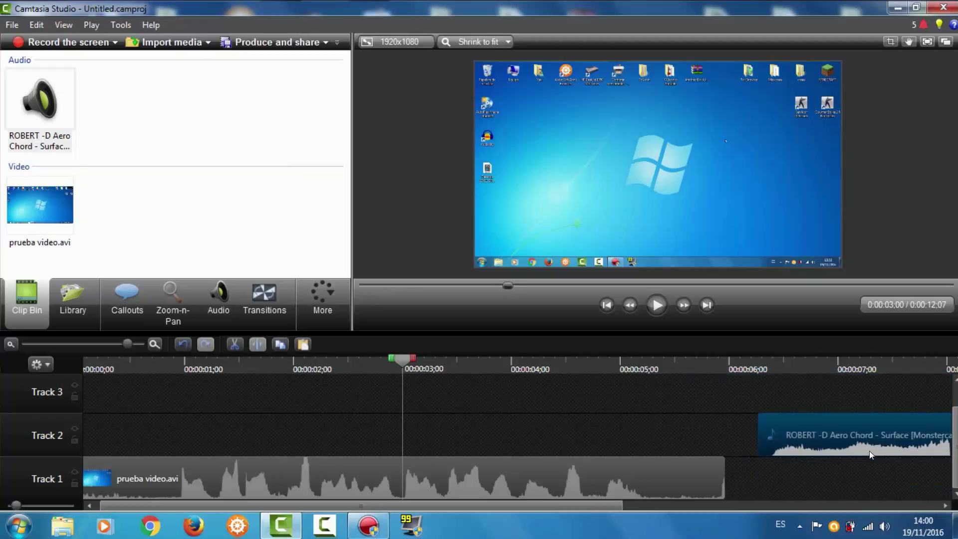
{"action": "left_click_drag", "start_coordinate": [460, 504], "coordinate": [353, 498]}
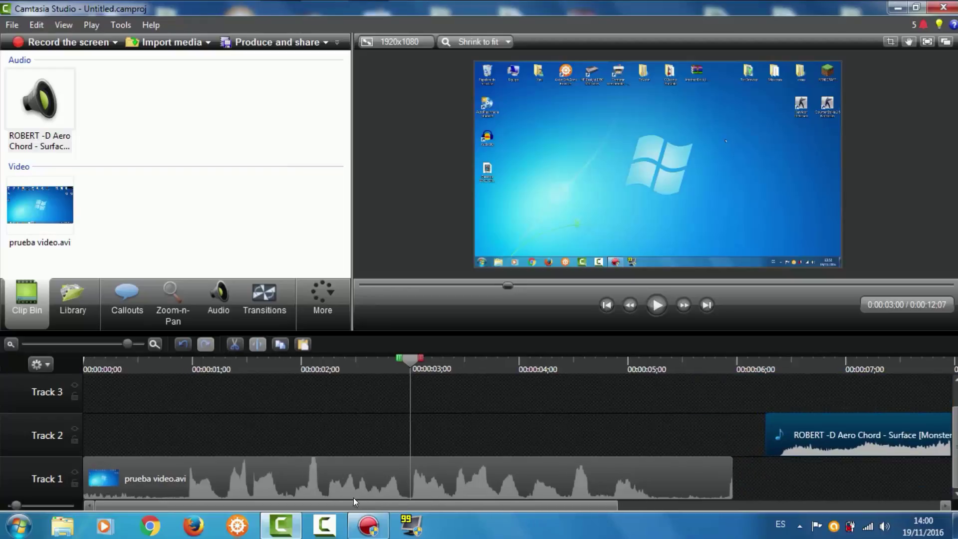
Play the video from the start and pause at about 0:00:01;08 to find where the speech begins.
{"action": "left_click_drag", "start_coordinate": [409, 358], "coordinate": [47, 365]}
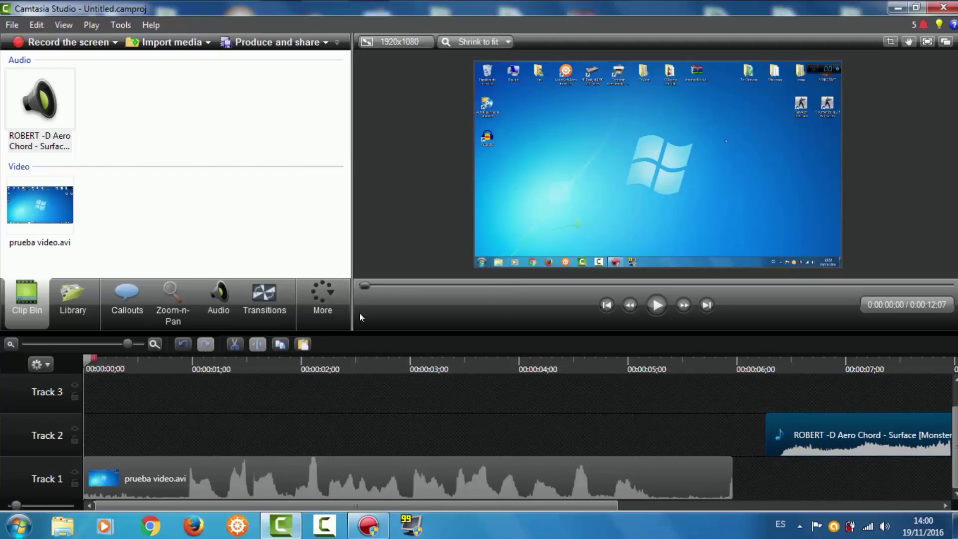
{"action": "left_click", "coordinate": [655, 304]}
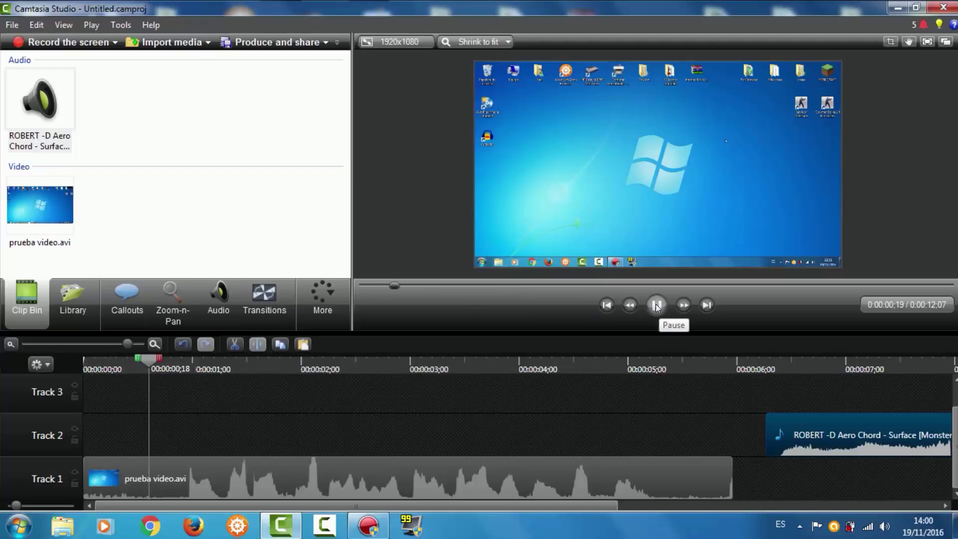
{"action": "left_click", "coordinate": [656, 305]}
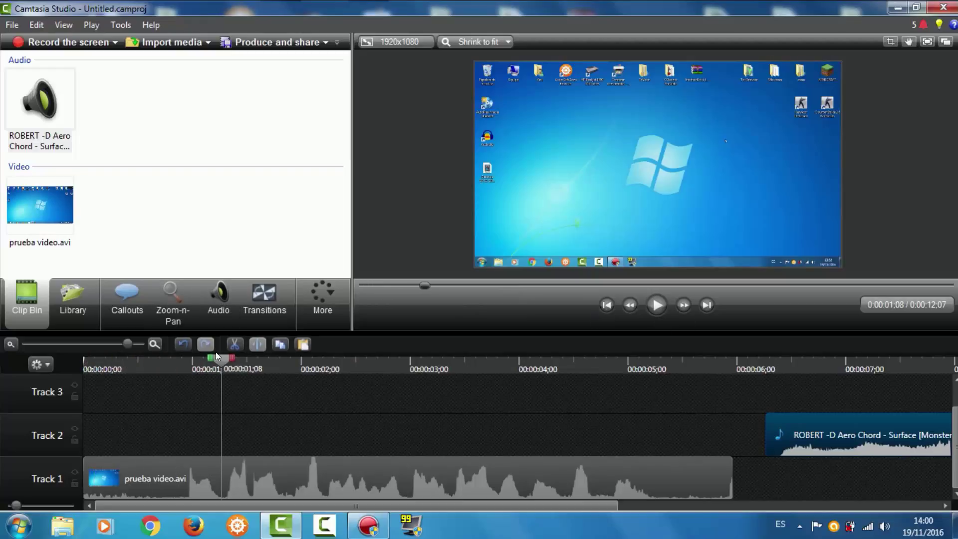
Cut about the first second of silence from the beginning of prueba video.avi, including the leftover frames before the first sound.
{"action": "mouse_move", "coordinate": [217, 354]}
{"action": "left_mouse_down"}
{"action": "mouse_move", "coordinate": [156, 364]}
{"action": "mouse_move", "coordinate": [174, 368]}
{"action": "mouse_move", "coordinate": [170, 358]}
{"action": "mouse_move", "coordinate": [118, 355]}
{"action": "mouse_move", "coordinate": [68, 368]}
{"action": "mouse_move", "coordinate": [98, 367]}
{"action": "left_mouse_up"}
{"action": "right_click", "coordinate": [117, 394]}
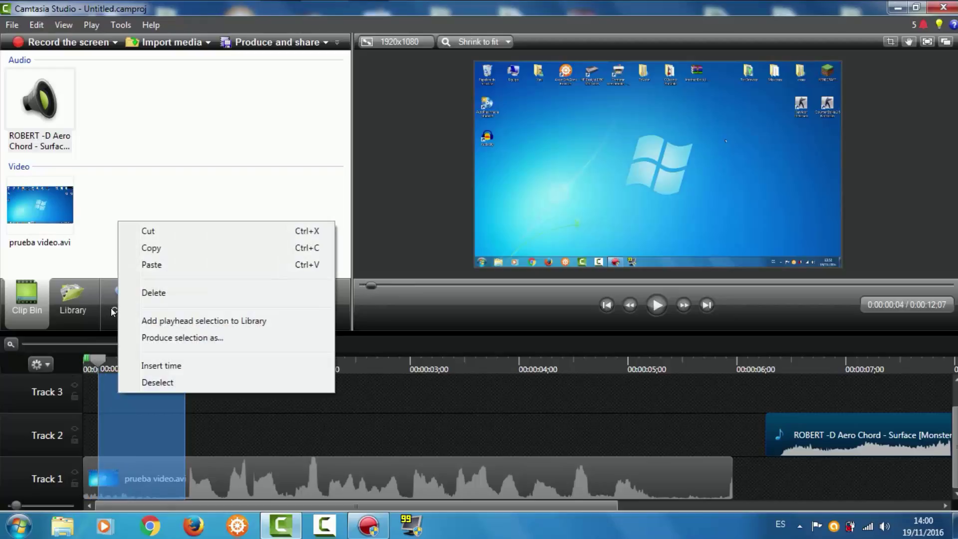
{"action": "left_click", "coordinate": [138, 234]}
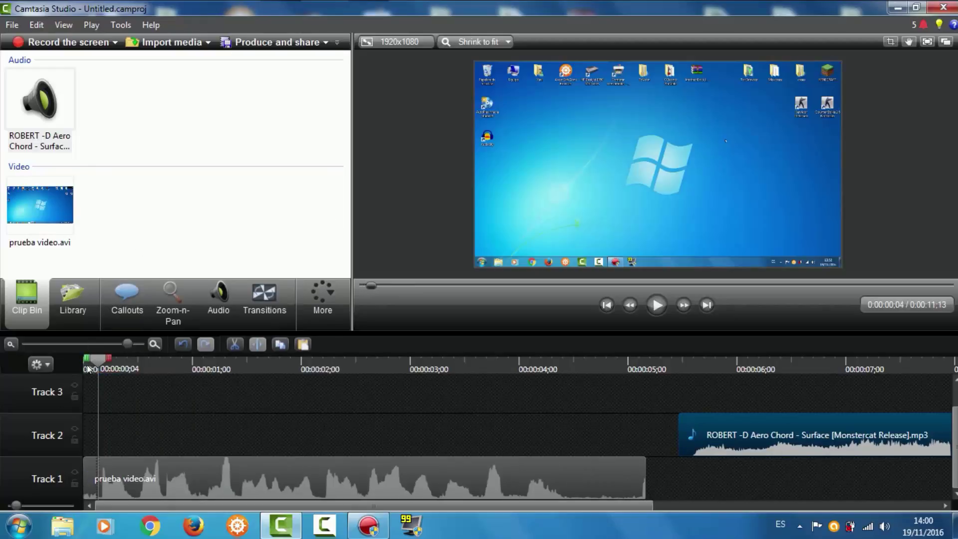
{"action": "left_click_drag", "start_coordinate": [87, 358], "coordinate": [54, 360]}
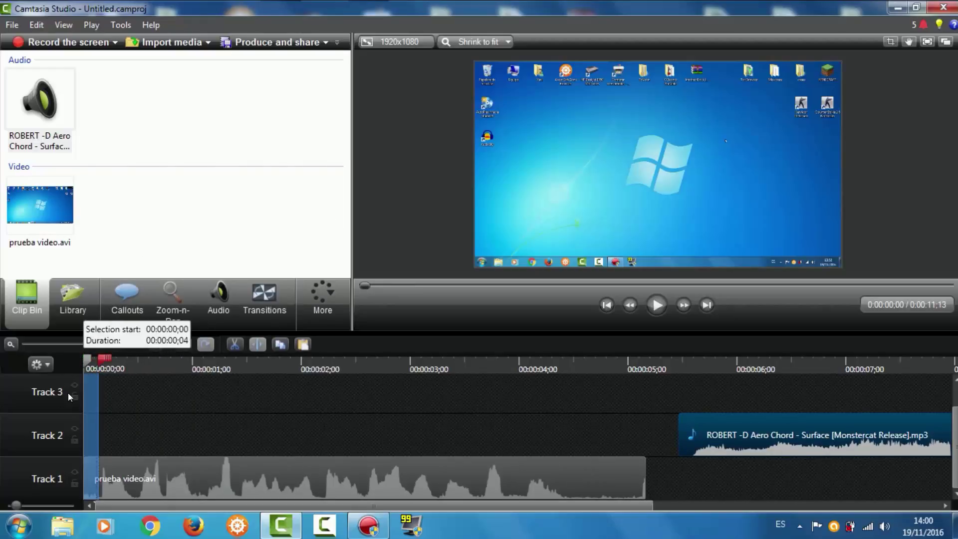
{"action": "right_click", "coordinate": [94, 394]}
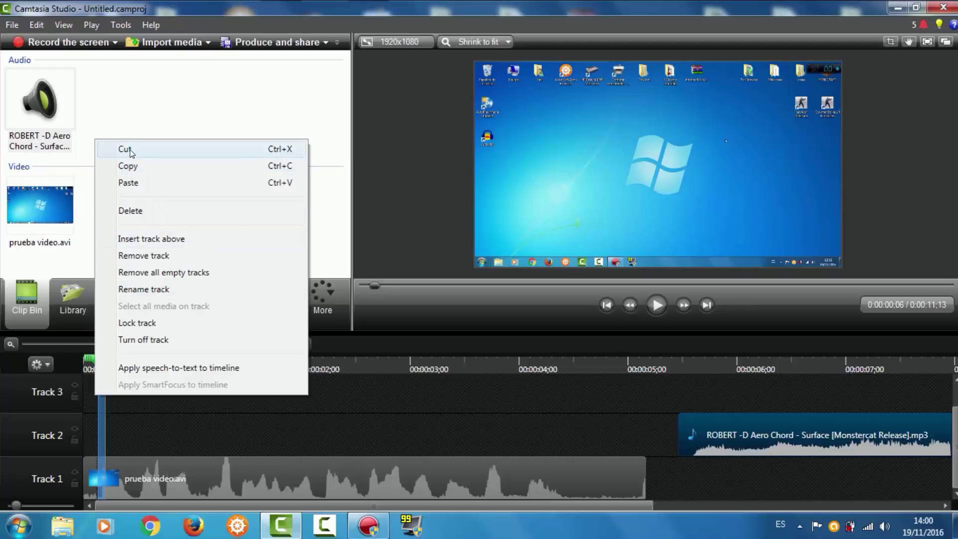
{"action": "left_click", "coordinate": [128, 148]}
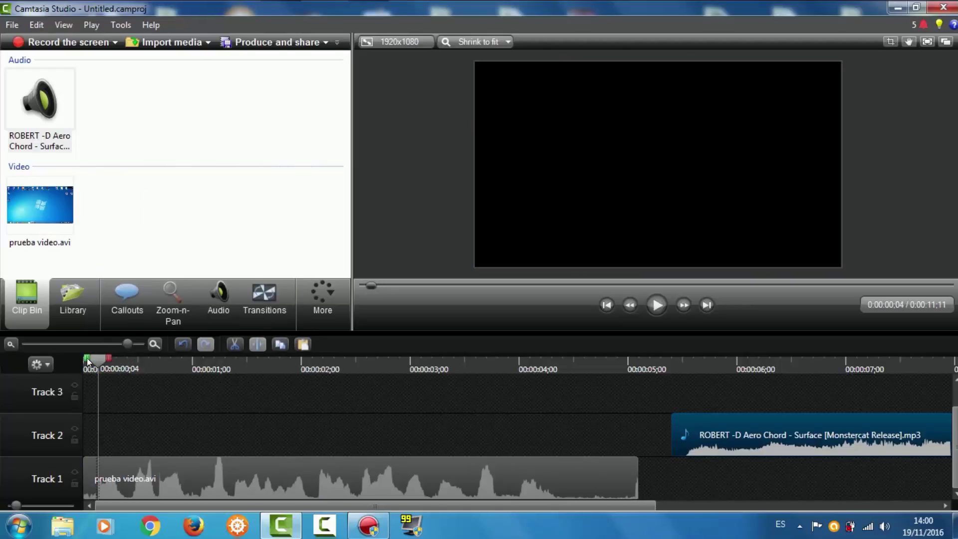
{"action": "mouse_move", "coordinate": [91, 358]}
{"action": "left_mouse_down"}
{"action": "mouse_move", "coordinate": [68, 363]}
{"action": "mouse_move", "coordinate": [100, 358]}
{"action": "mouse_move", "coordinate": [94, 364]}
{"action": "left_mouse_up"}
{"action": "right_click", "coordinate": [88, 378]}
{"action": "left_click", "coordinate": [118, 215]}
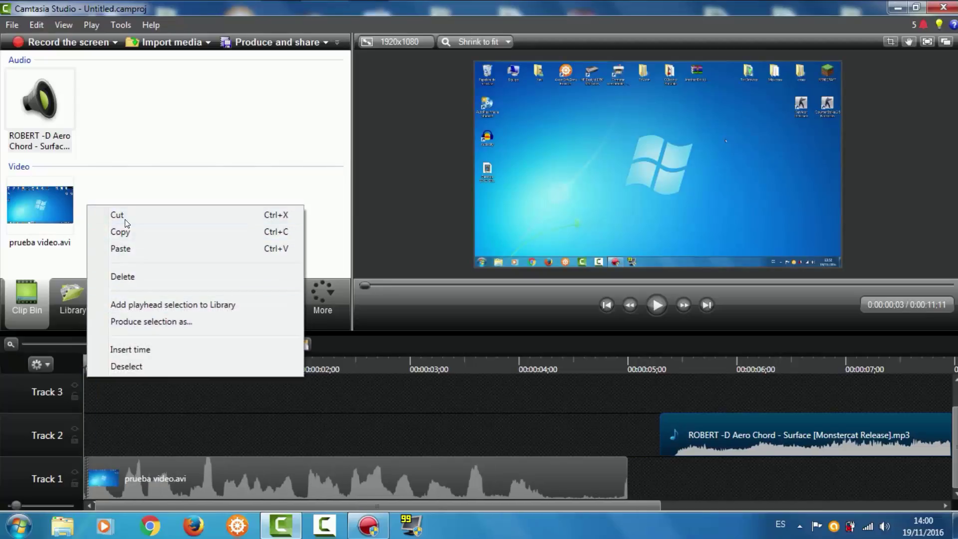
Replay the trimmed video and cut its silent ending from 0:00:04;09 to 0:00:05;00.
{"action": "left_click", "coordinate": [657, 304]}
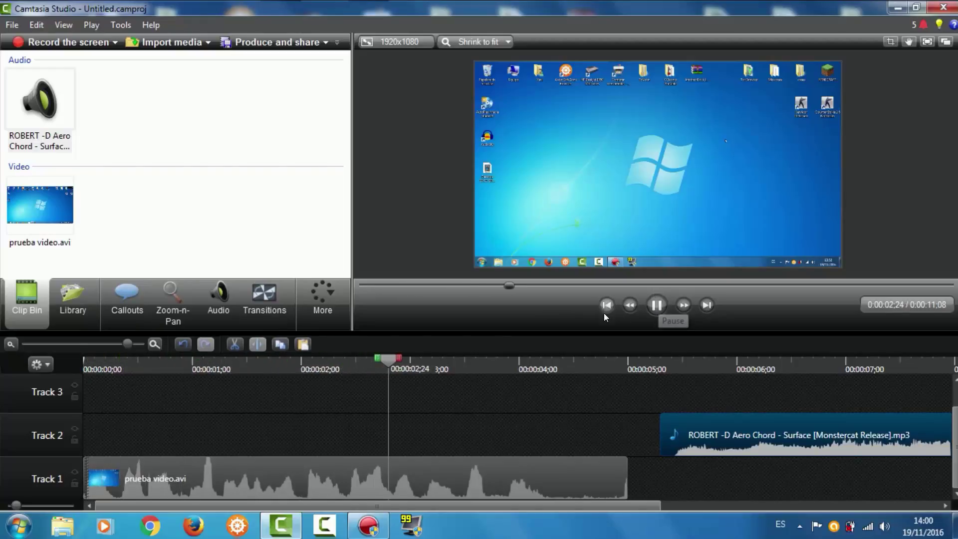
{"action": "left_click", "coordinate": [653, 300]}
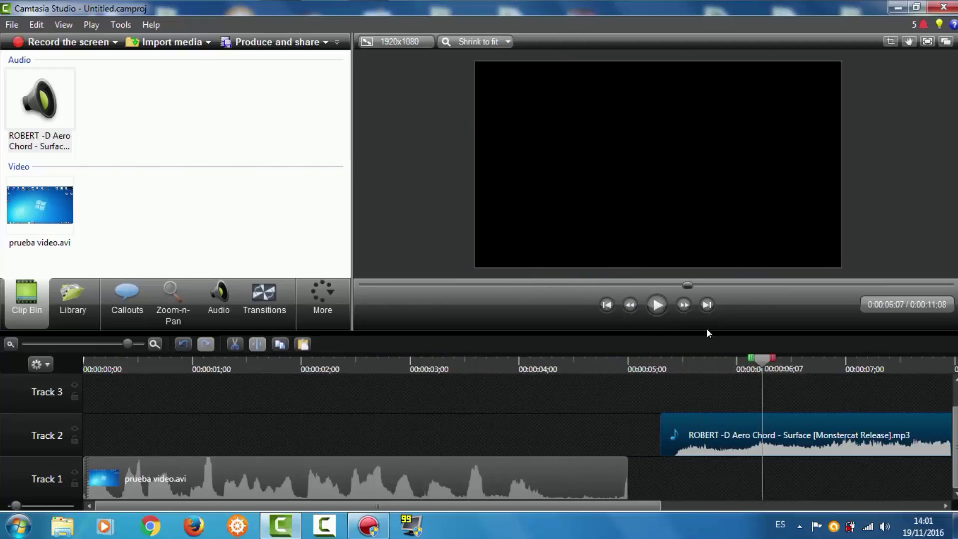
{"action": "left_click_drag", "start_coordinate": [759, 357], "coordinate": [627, 358]}
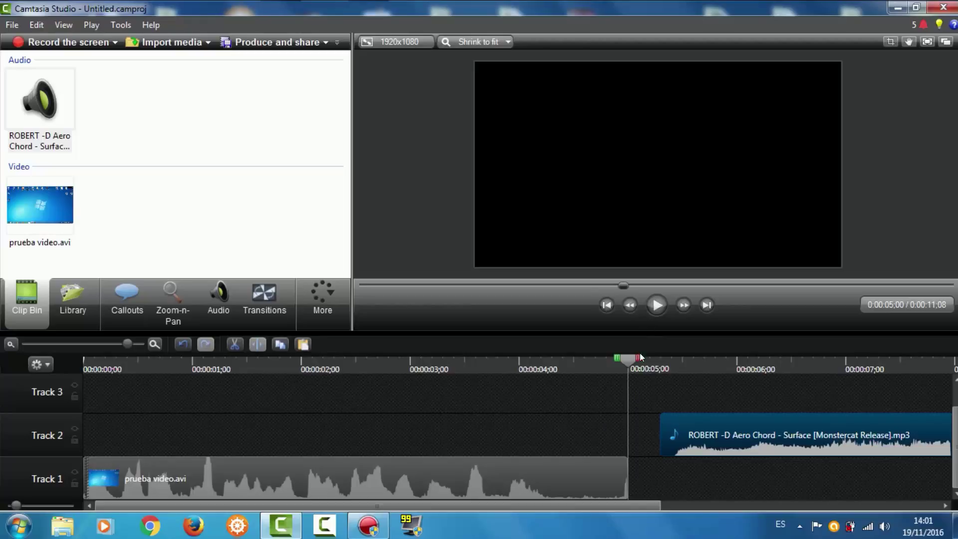
{"action": "mouse_move", "coordinate": [615, 357]}
{"action": "left_mouse_down"}
{"action": "mouse_move", "coordinate": [522, 339]}
{"action": "mouse_move", "coordinate": [539, 345]}
{"action": "left_mouse_up"}
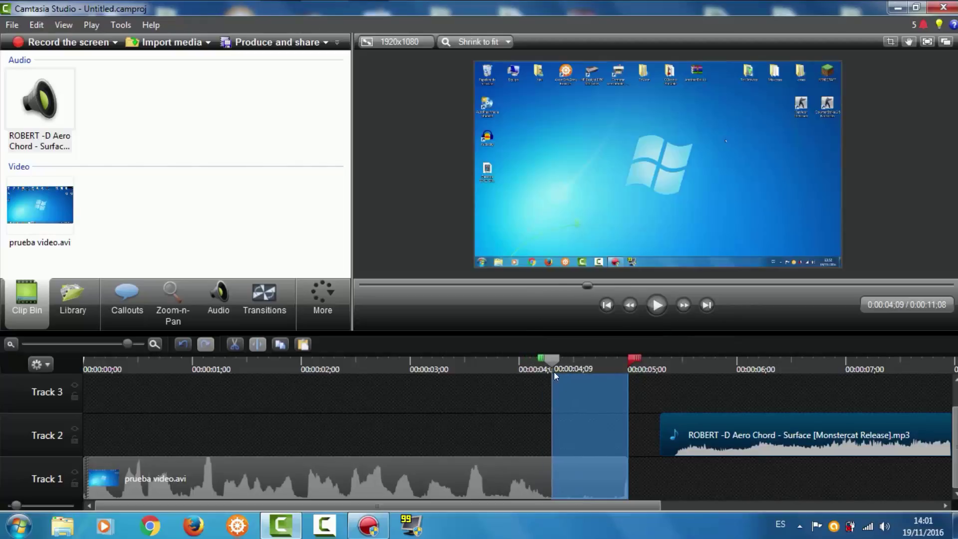
{"action": "right_click", "coordinate": [580, 411]}
{"action": "left_click", "coordinate": [614, 249]}
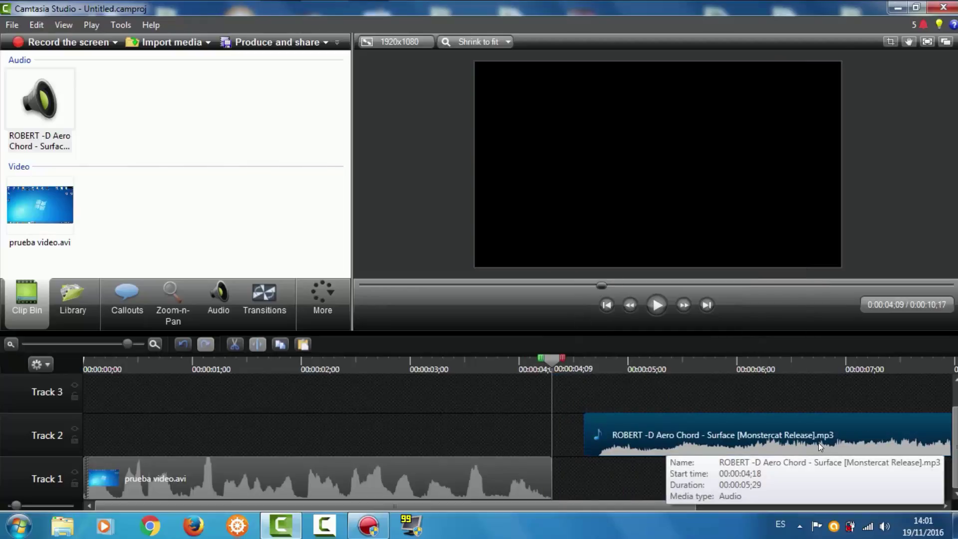
Move the music clip back to the start of Track 2 and shorten its end to match the video at 0:00:04;09.
{"action": "left_click_drag", "start_coordinate": [759, 423], "coordinate": [276, 480]}
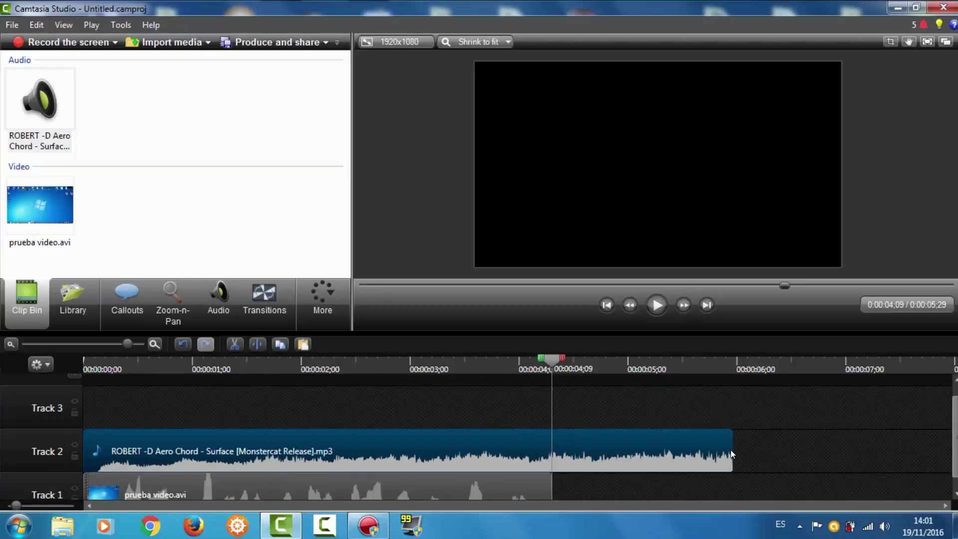
{"action": "left_click_drag", "start_coordinate": [730, 450], "coordinate": [540, 447]}
Play the edited video and music from the start, and return the playhead to the beginning of the timeline.
{"action": "left_click_drag", "start_coordinate": [551, 357], "coordinate": [70, 362]}
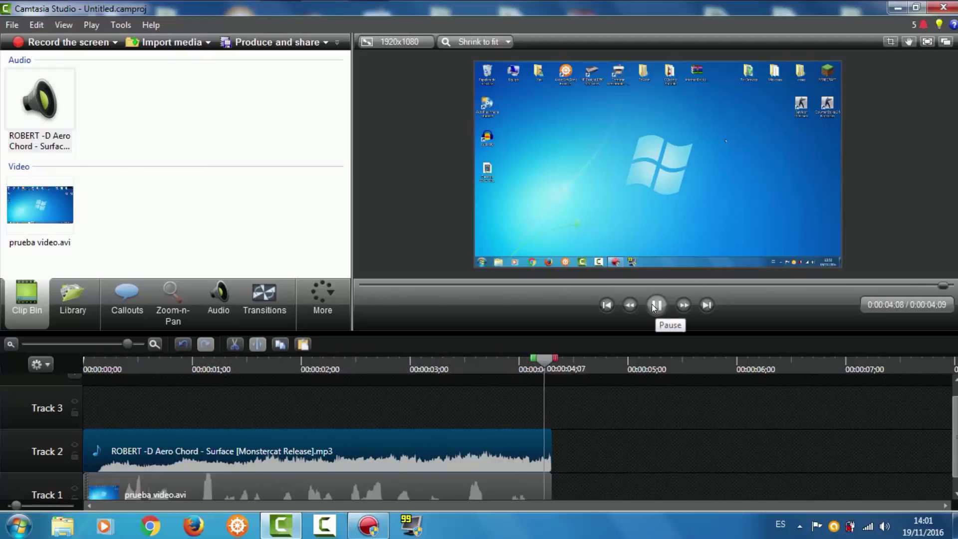
{"action": "left_click_drag", "start_coordinate": [955, 444], "coordinate": [956, 495]}
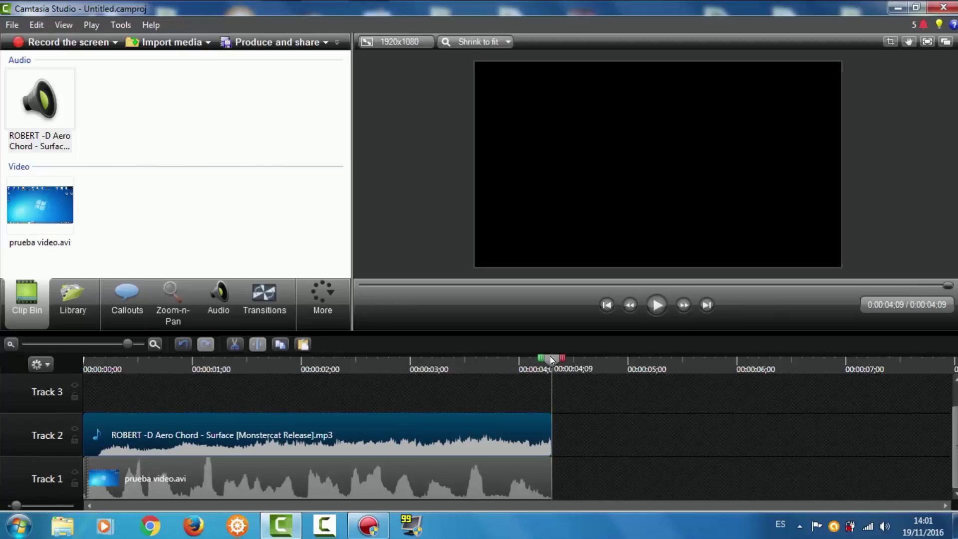
{"action": "left_click_drag", "start_coordinate": [550, 355], "coordinate": [51, 365]}
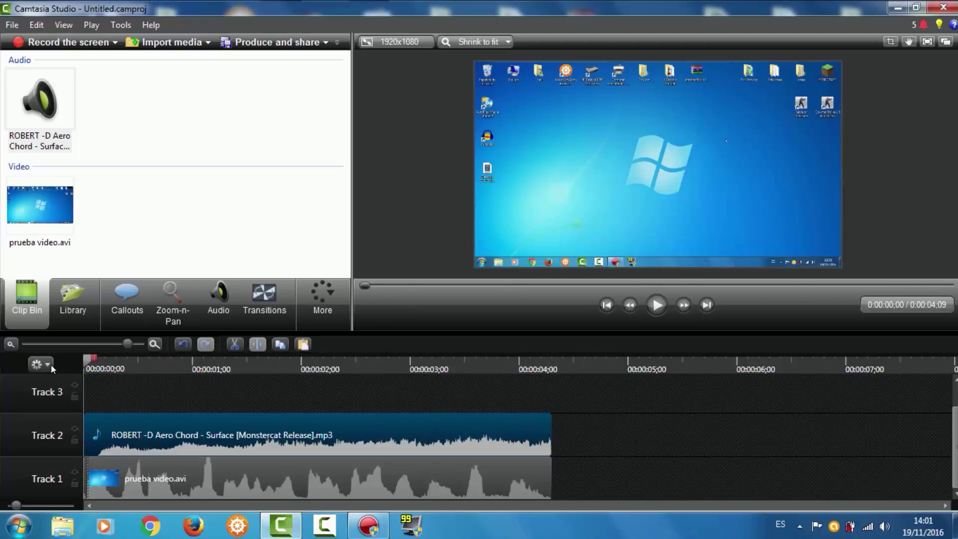
Lower the audio level of the Track 2 music clip far below its original volume, and return to the imported media.
{"action": "left_click", "coordinate": [216, 297]}
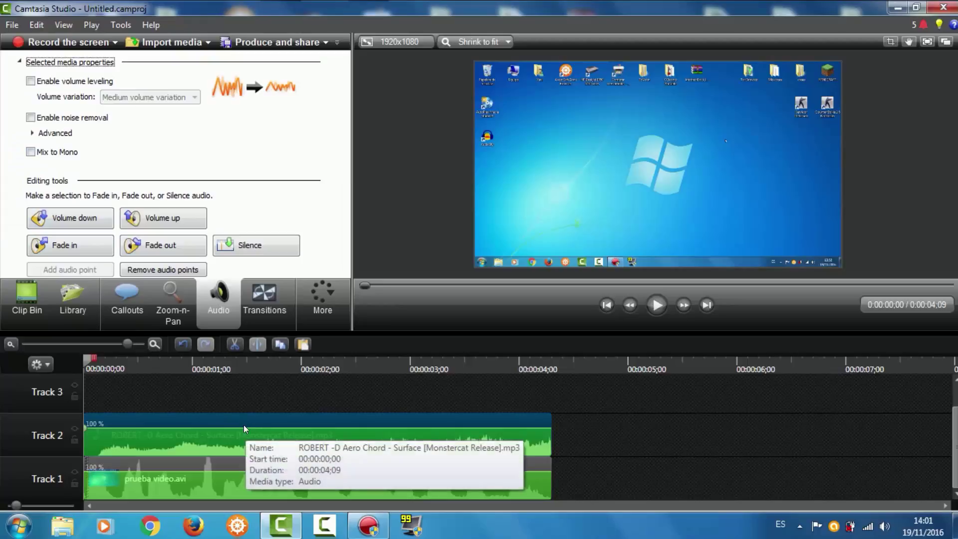
{"action": "left_click", "coordinate": [276, 461]}
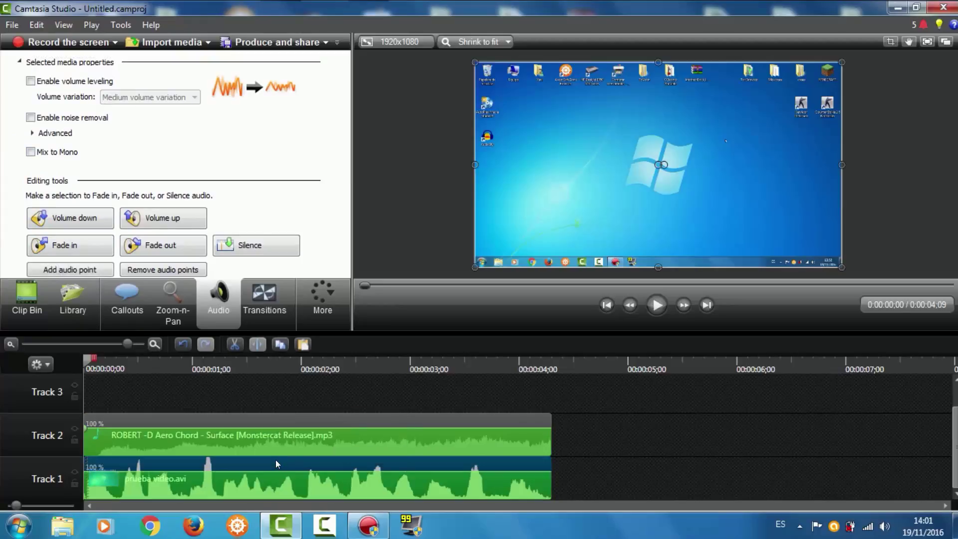
{"action": "left_click", "coordinate": [270, 422]}
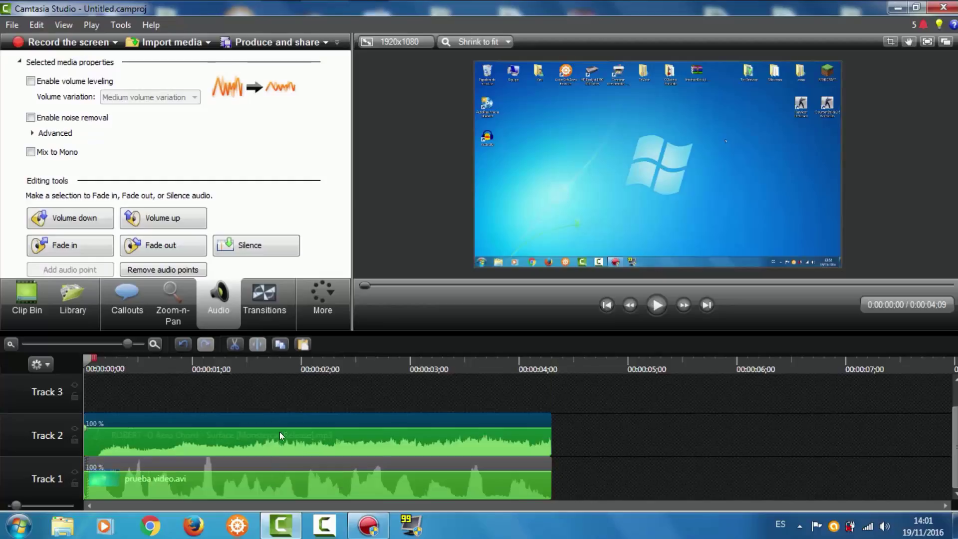
{"action": "left_click_drag", "start_coordinate": [279, 424], "coordinate": [303, 446]}
{"action": "left_click", "coordinate": [28, 305]}
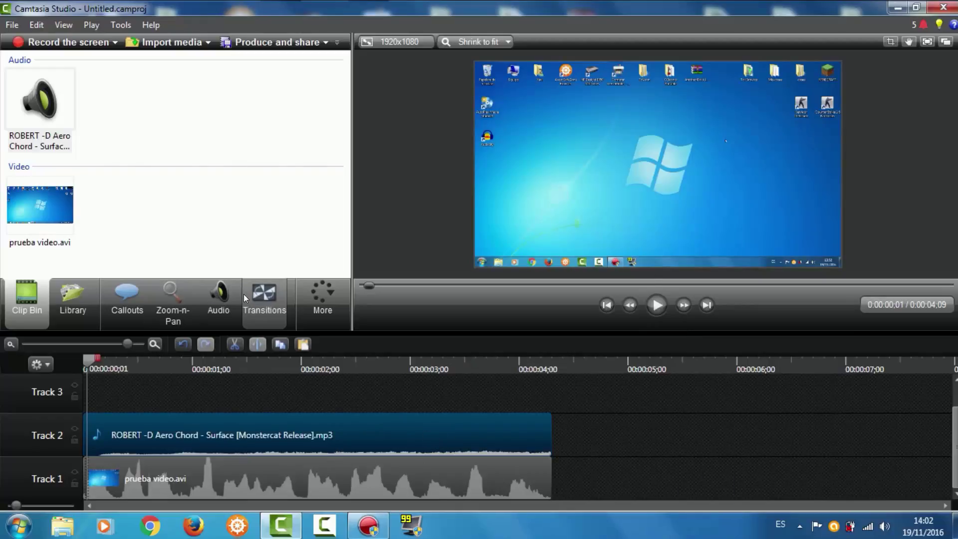
Raise the Track 2 music clip's audio level slightly, keeping it well below 100 %, and return to the imported media.
{"action": "left_click", "coordinate": [217, 299]}
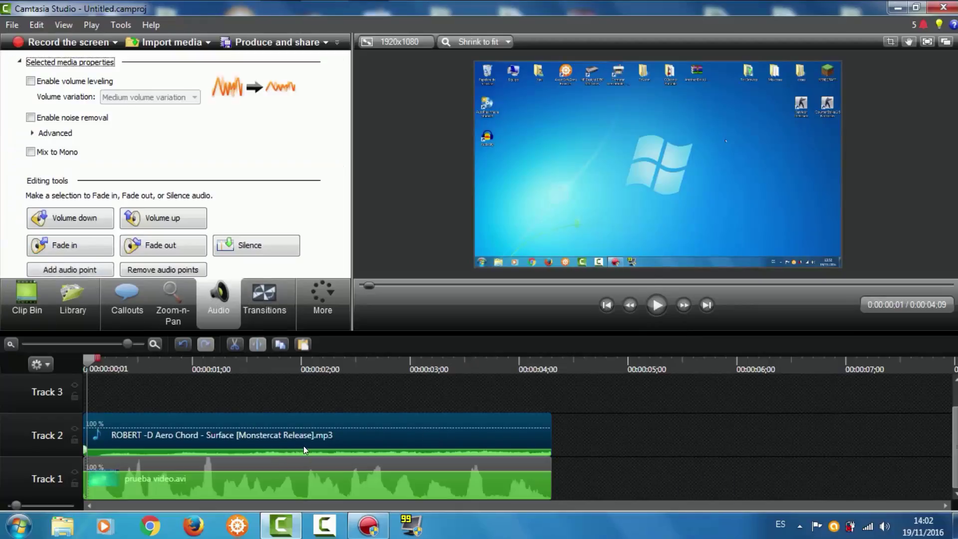
{"action": "left_click_drag", "start_coordinate": [312, 450], "coordinate": [316, 442]}
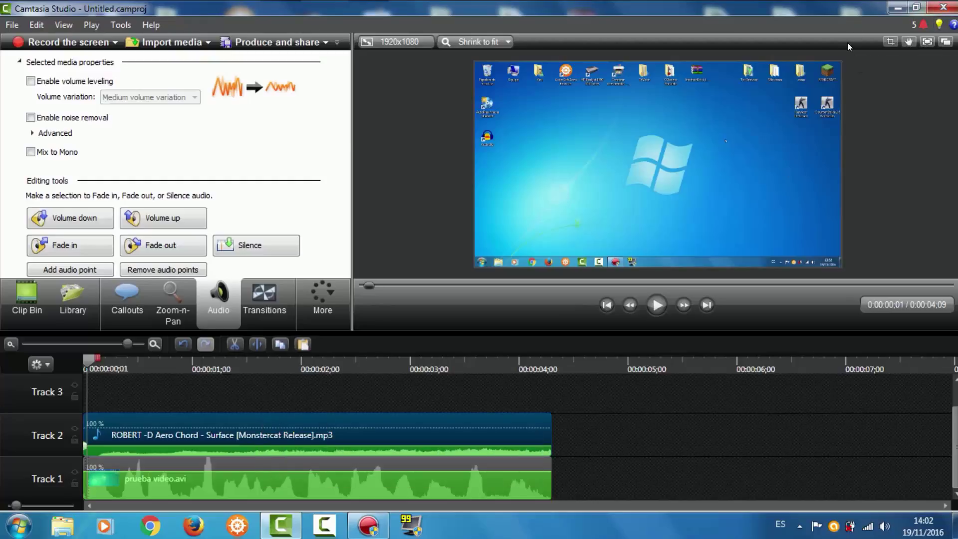
{"action": "left_click", "coordinate": [601, 421]}
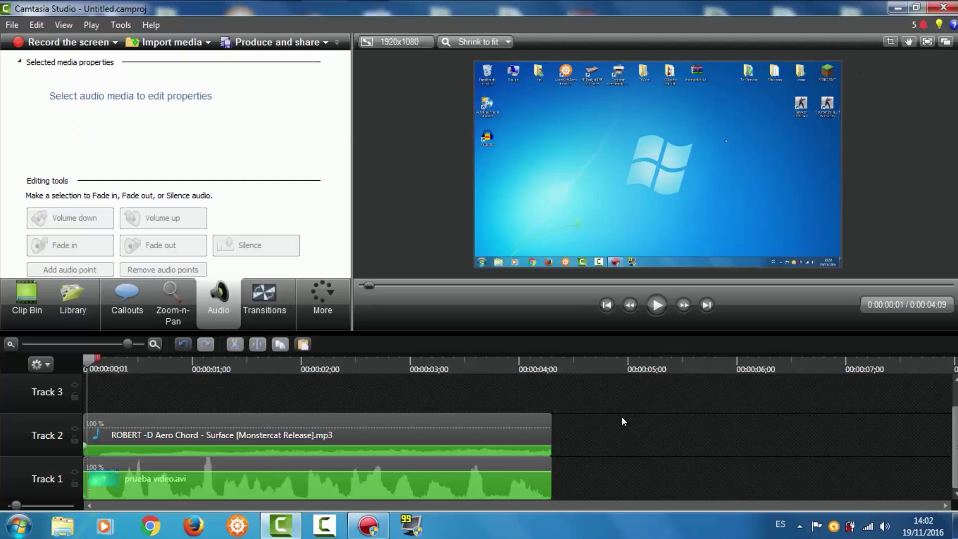
{"action": "left_click", "coordinate": [31, 290]}
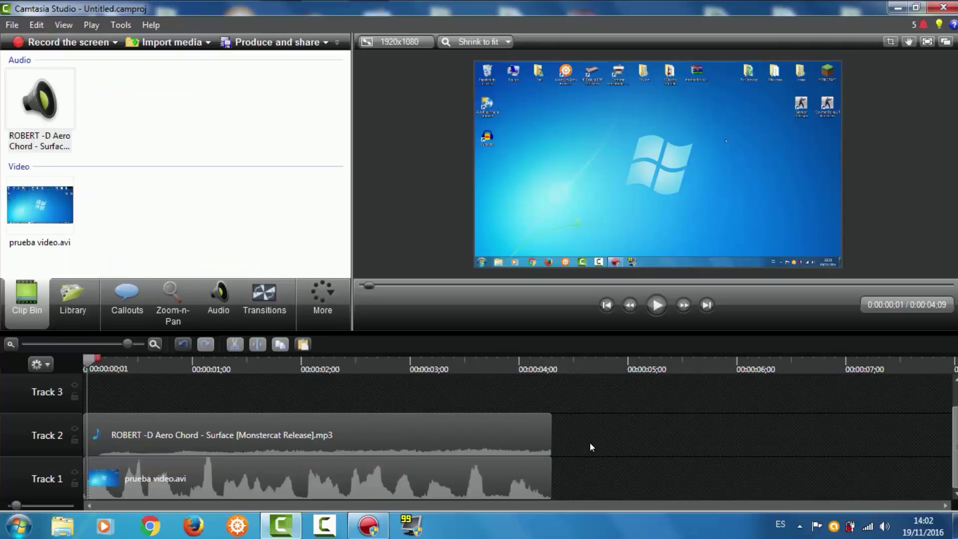
Examine the preset video sizes offered for the editing dimensions, and close the dialog without changing them.
{"action": "left_click", "coordinate": [319, 42]}
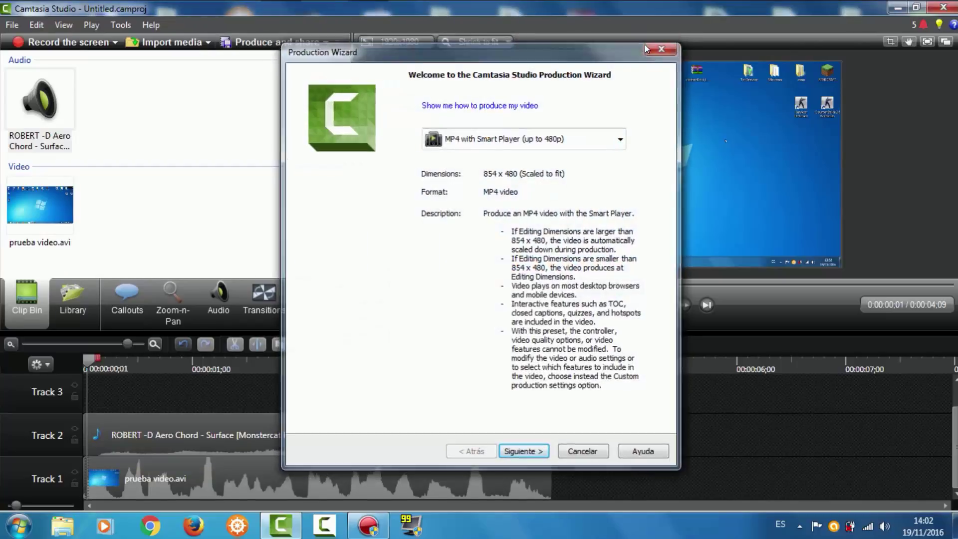
{"action": "left_click", "coordinate": [649, 46]}
{"action": "left_click", "coordinate": [397, 40]}
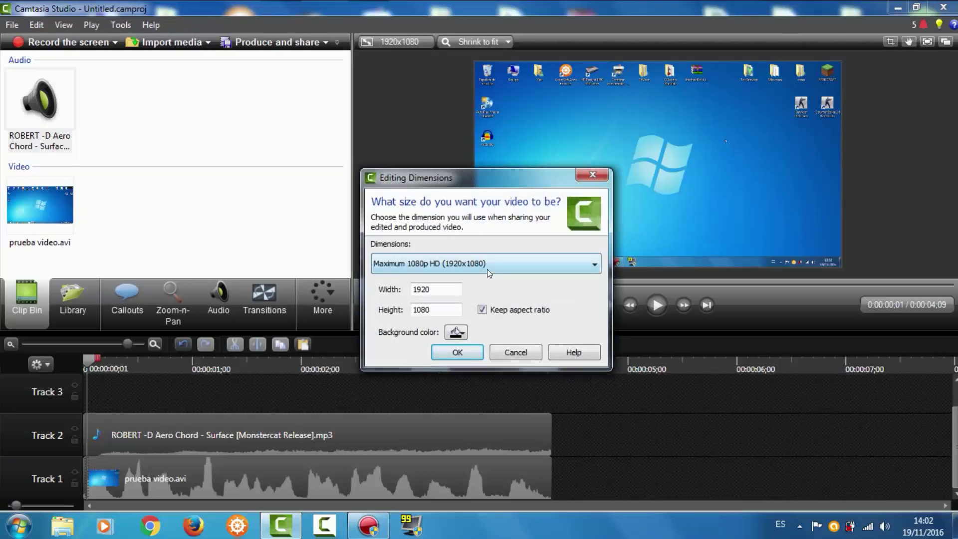
{"action": "left_click", "coordinate": [478, 265]}
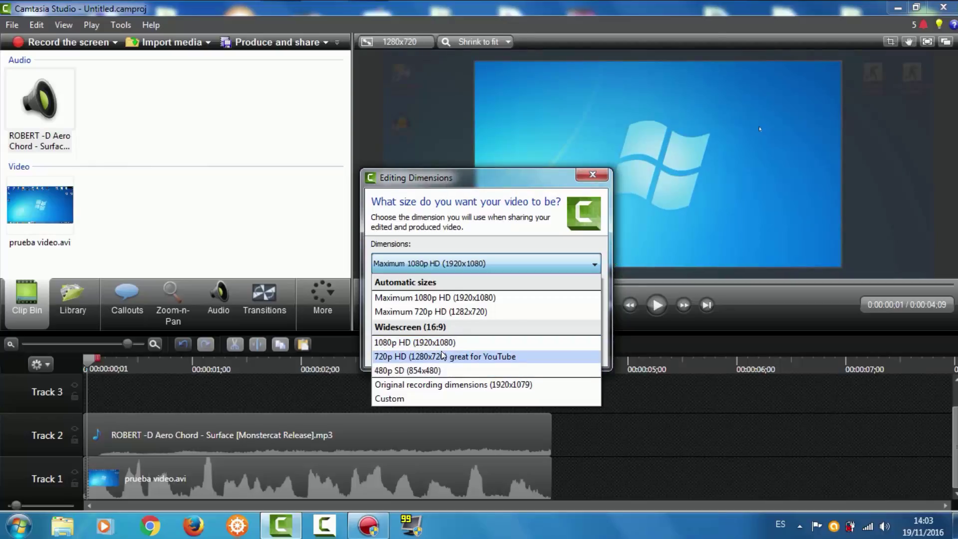
{"action": "left_click", "coordinate": [582, 172]}
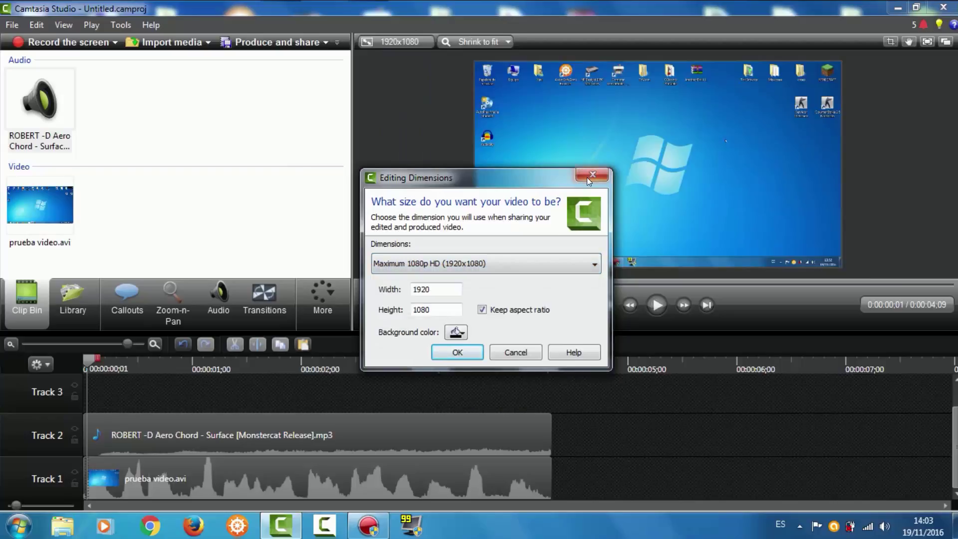
{"action": "left_click", "coordinate": [586, 178]}
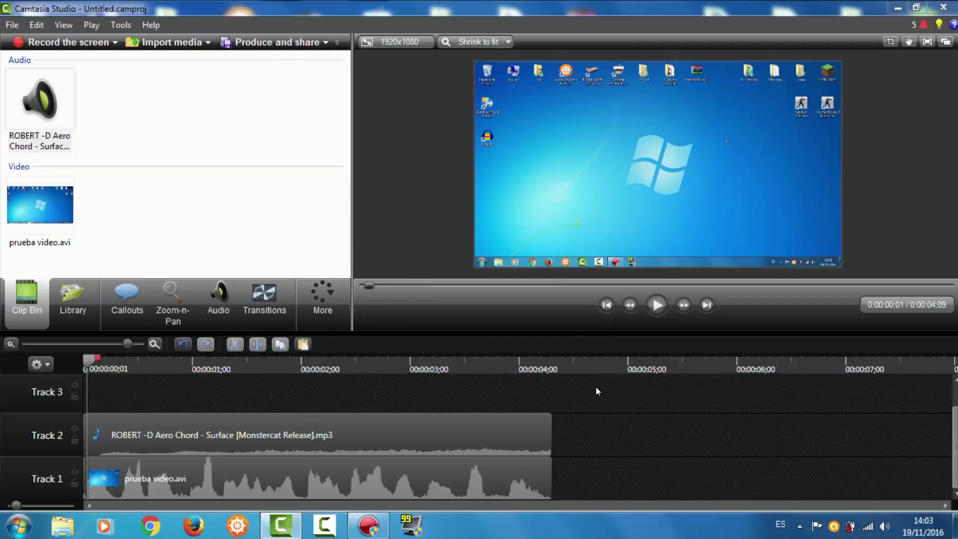
Start producing the video with the MP4 only (up to 1080p) preset and continue to the file name and folder settings.
{"action": "left_click", "coordinate": [323, 40]}
{"action": "left_click", "coordinate": [277, 60]}
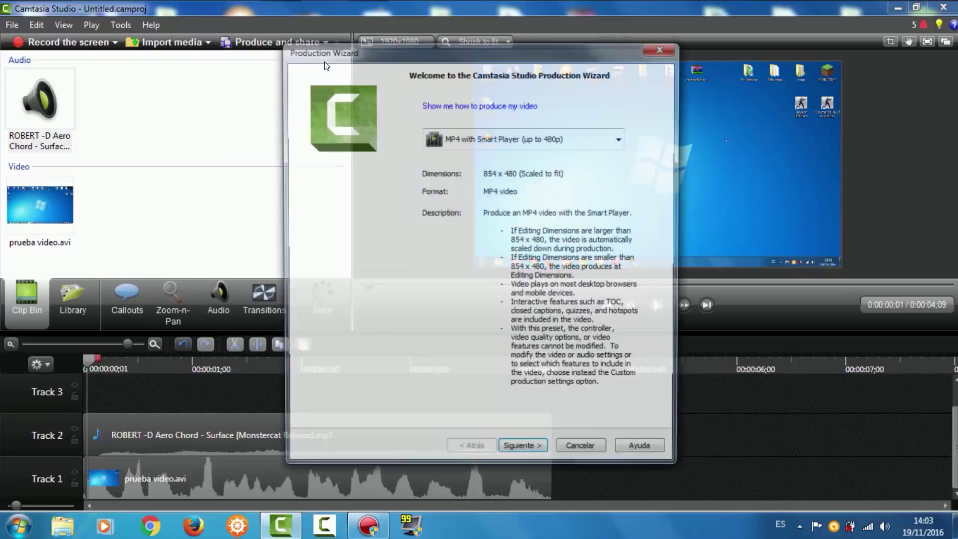
{"action": "left_click", "coordinate": [620, 138]}
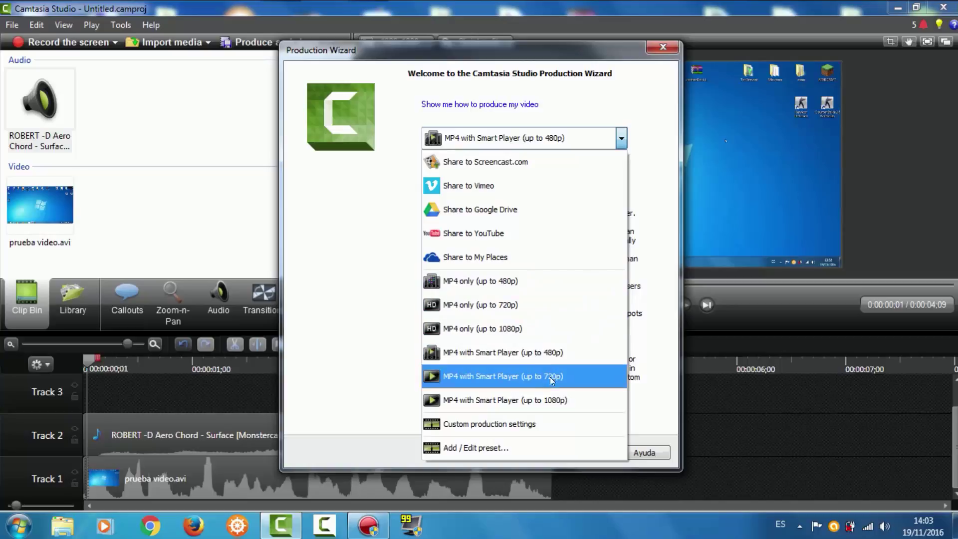
{"action": "left_click", "coordinate": [514, 328]}
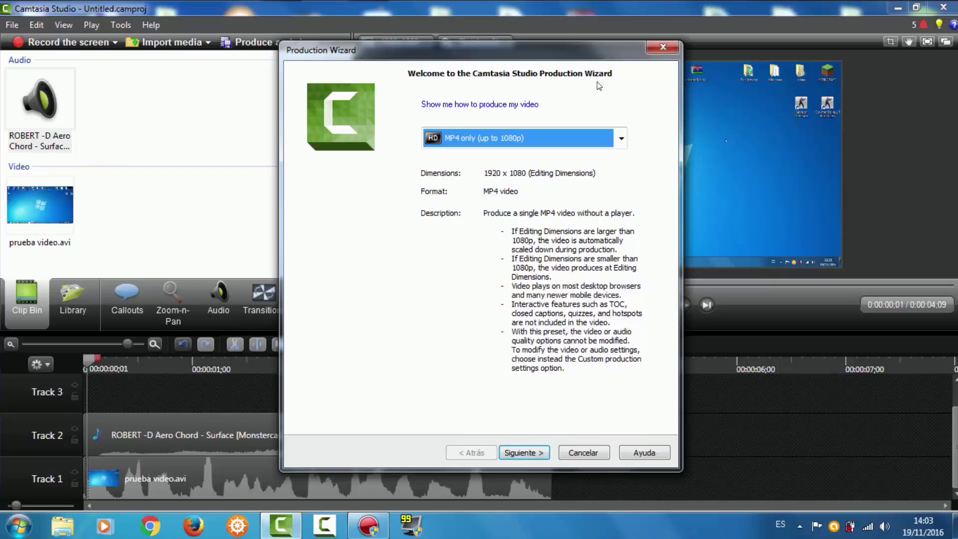
{"action": "left_click", "coordinate": [619, 139]}
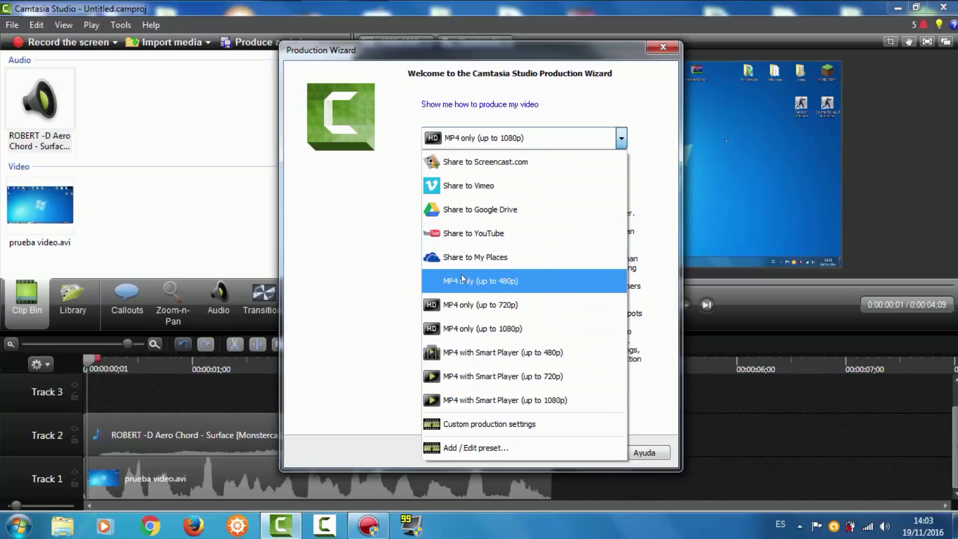
{"action": "left_click", "coordinate": [483, 329]}
{"action": "left_click", "coordinate": [523, 453]}
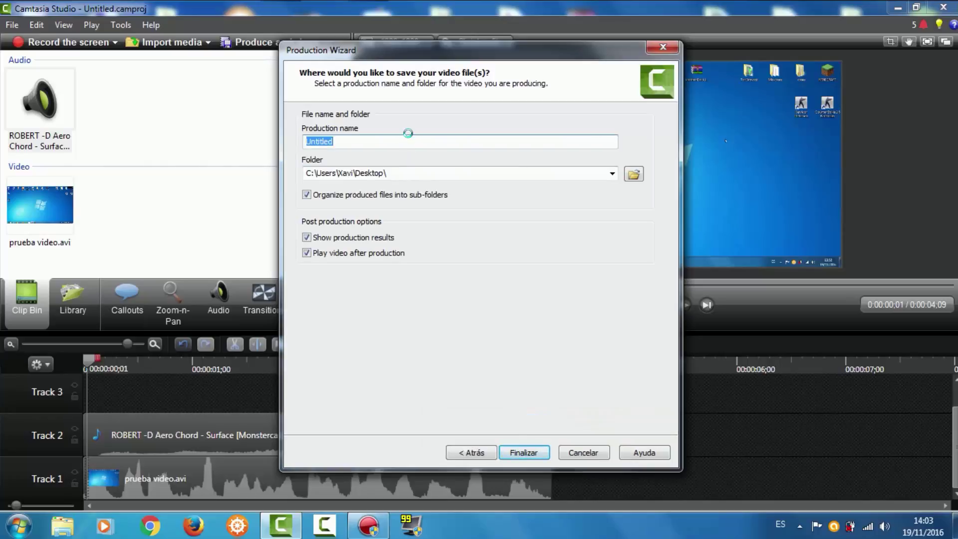
Name the production 85rffj and render the video.
{"action": "left_click", "coordinate": [386, 138]}
{"action": "key", "text": "BackSpace"}
{"action": "key", "text": "BackSpace"}
{"action": "key", "text": "BackSpace"}
{"action": "key", "text": "BackSpace"}
{"action": "key", "text": "BackSpace"}
{"action": "key", "text": "BackSpace"}
{"action": "key", "text": "BackSpace"}
{"action": "key", "text": "BackSpace"}
{"action": "type", "text": "85rffj"}
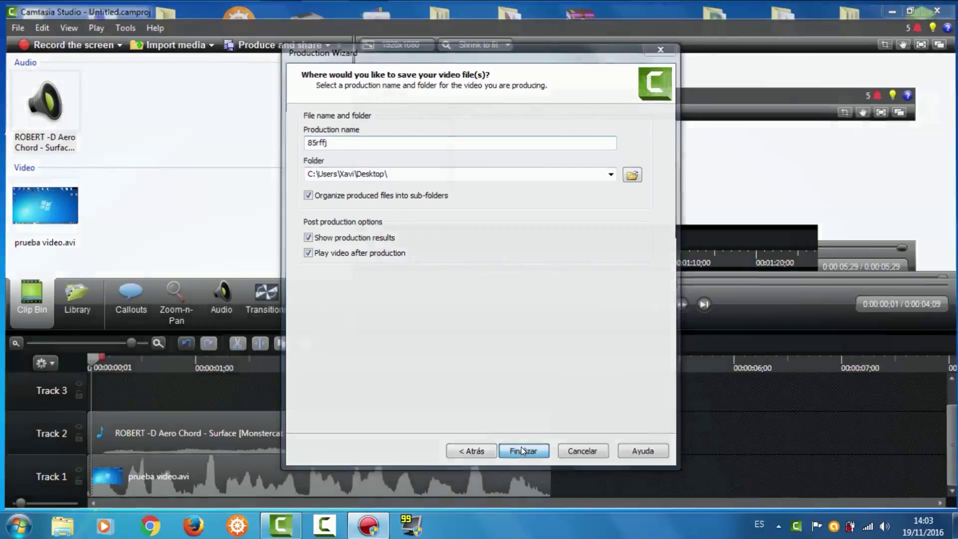
{"action": "left_click", "coordinate": [521, 447]}
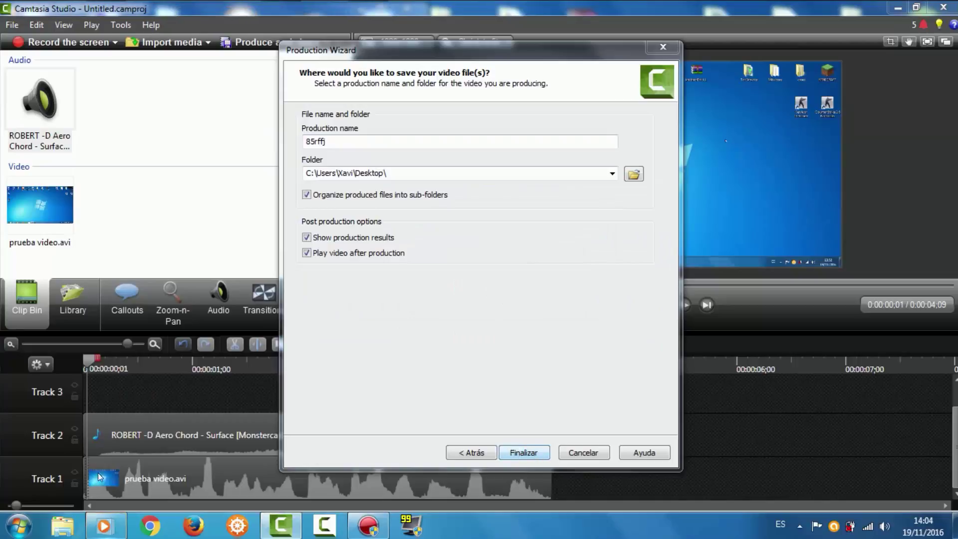
Watch the produced 85rffj video in the media player and close the player.
{"action": "left_click", "coordinate": [102, 527]}
{"action": "left_click", "coordinate": [102, 527]}
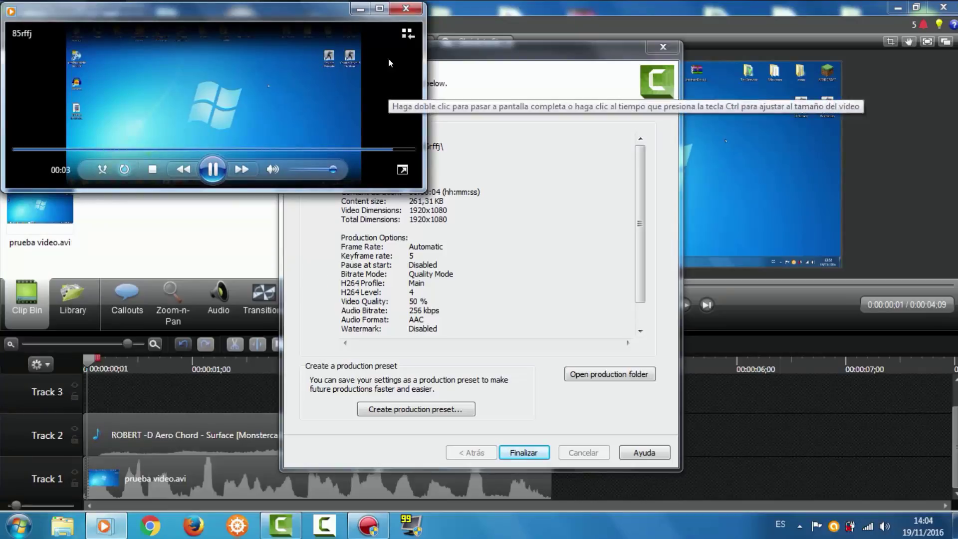
{"action": "left_click", "coordinate": [405, 9]}
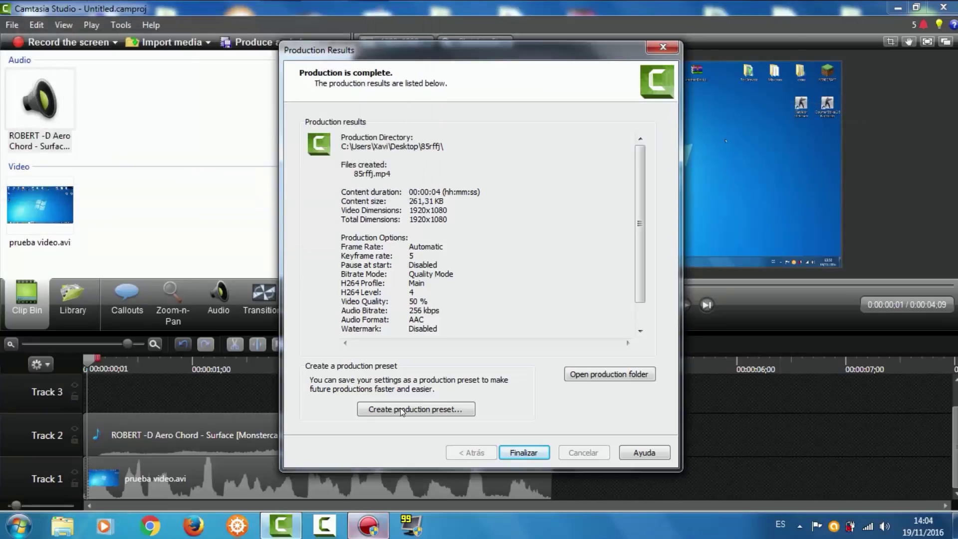
Finish the production results dialog and exit Camtasia Studio without saving the project.
{"action": "left_click", "coordinate": [524, 452]}
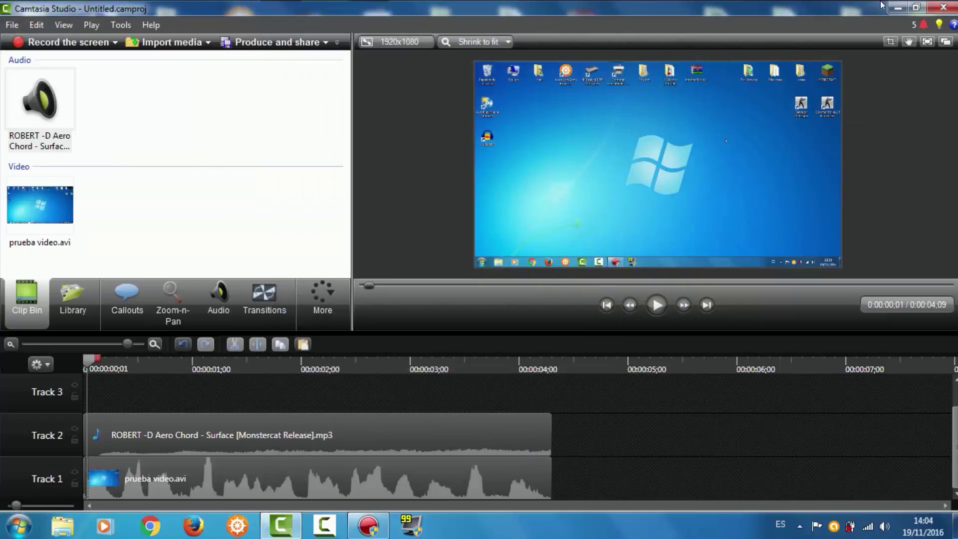
{"action": "left_click", "coordinate": [943, 7]}
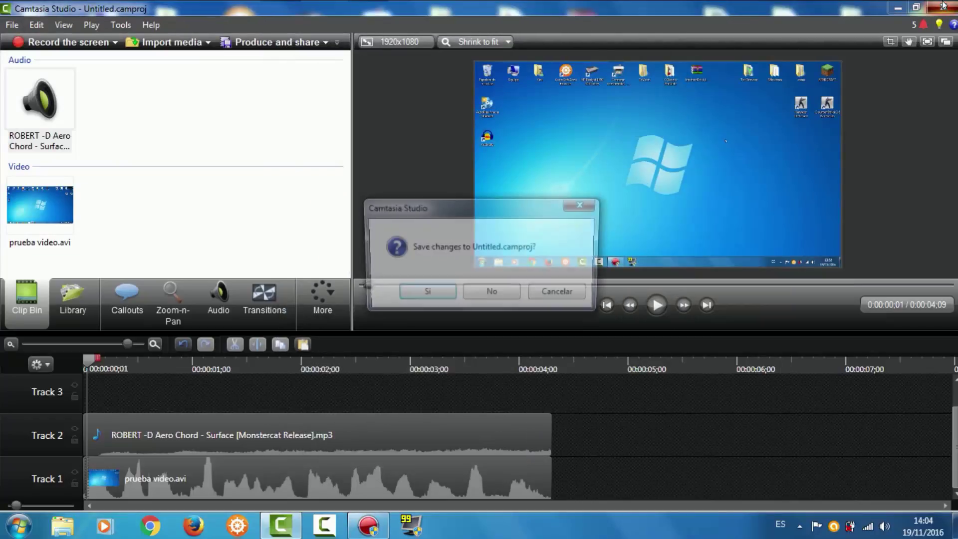
{"action": "left_click", "coordinate": [497, 294]}
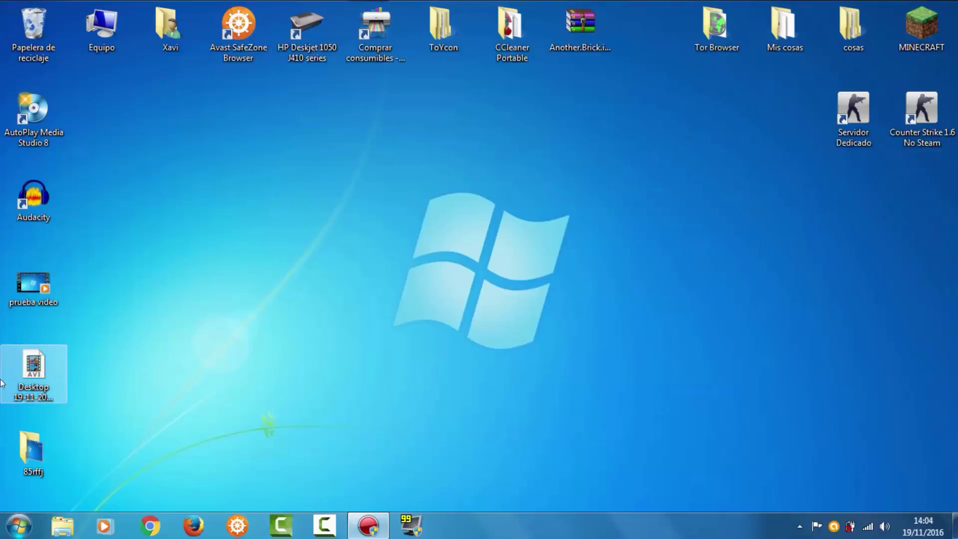
Move the 85rffj video out of its production folder onto the desktop, and close the folder.
{"action": "double_click", "coordinate": [32, 445]}
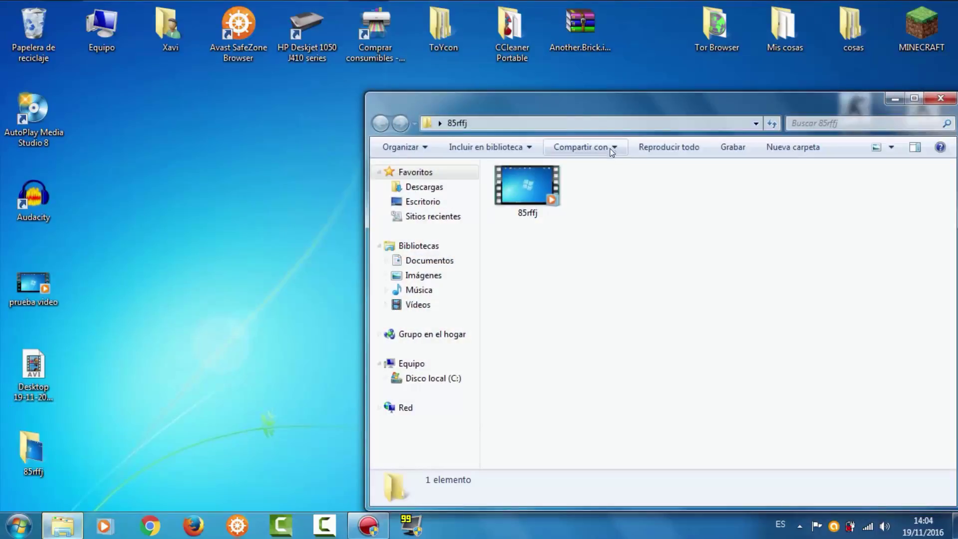
{"action": "left_click", "coordinate": [549, 179]}
{"action": "left_click_drag", "start_coordinate": [270, 243], "coordinate": [239, 204]}
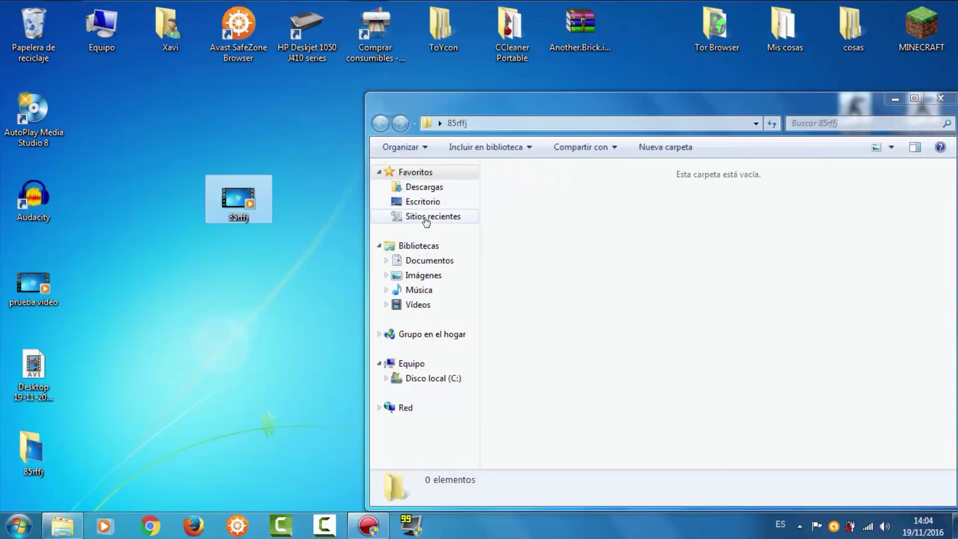
{"action": "left_click", "coordinate": [941, 98]}
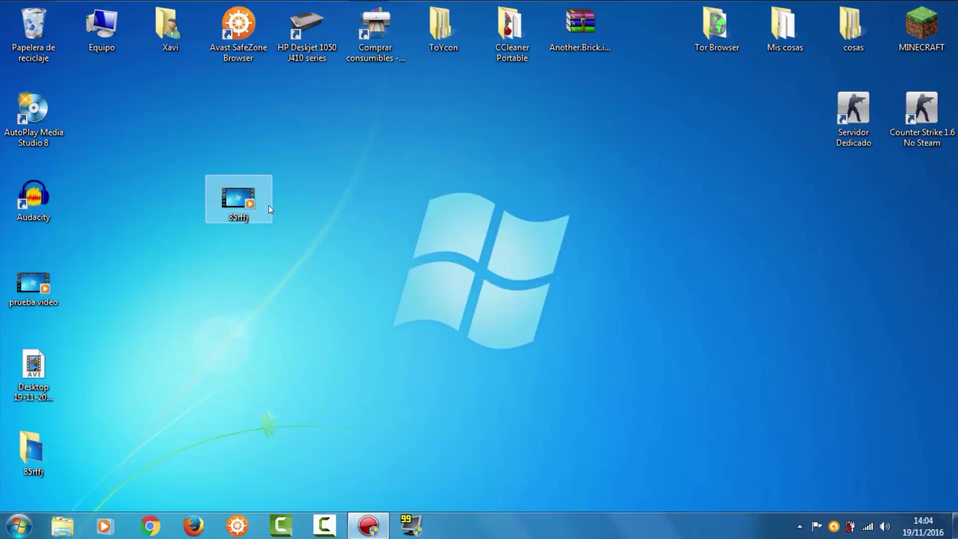
{"action": "left_click", "coordinate": [192, 177]}
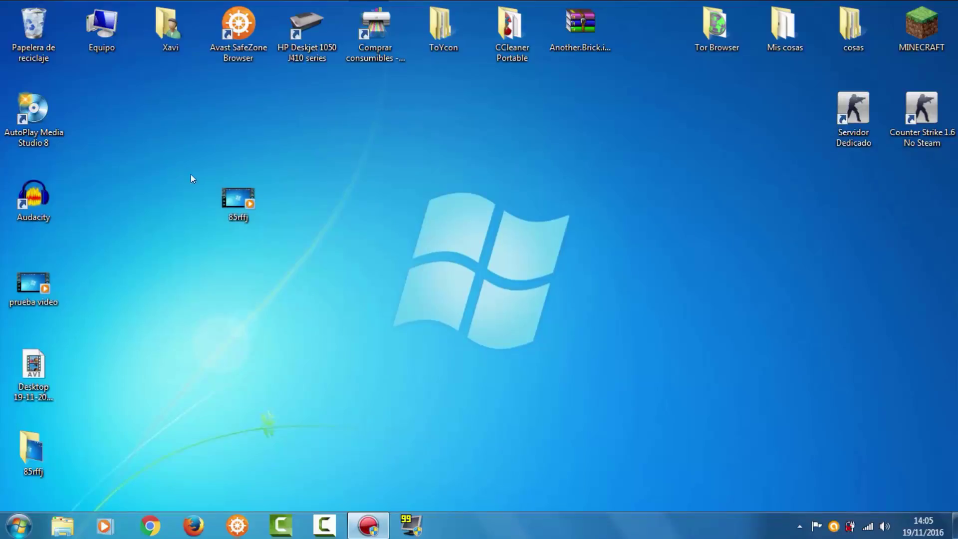
Place the 85rffj video file in the middle of the desktop and deselect it.
{"action": "left_click_drag", "start_coordinate": [238, 199], "coordinate": [574, 324]}
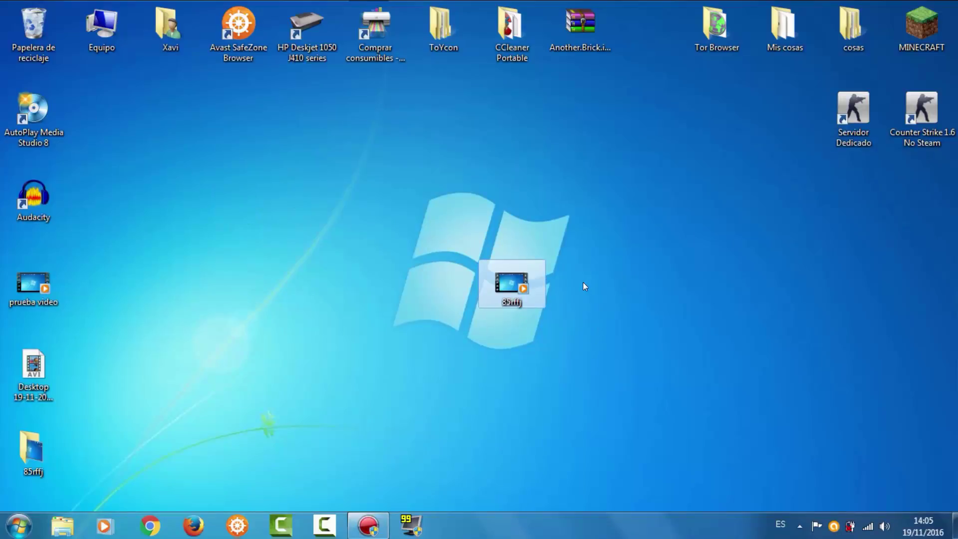
{"action": "left_click_drag", "start_coordinate": [611, 287], "coordinate": [500, 276]}
{"action": "right_click", "coordinate": [500, 277]}
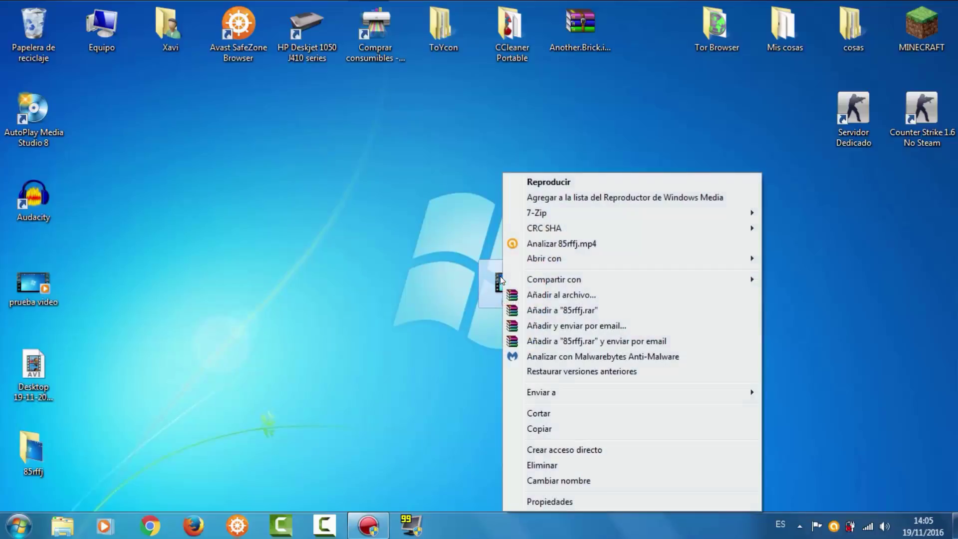
{"action": "left_click", "coordinate": [463, 283]}
{"action": "left_click", "coordinate": [463, 288]}
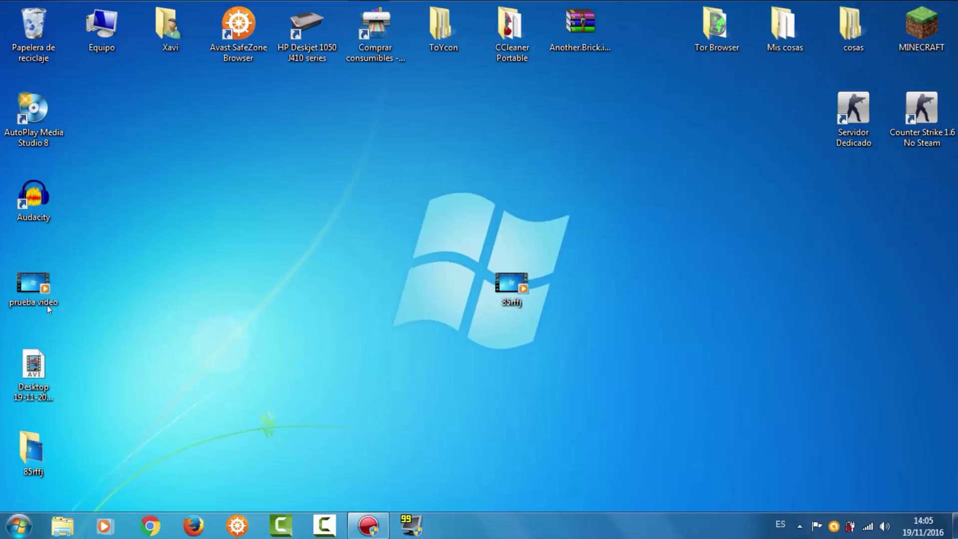
View the properties of the prueba video file on the desktop and close them.
{"action": "right_click", "coordinate": [17, 286]}
{"action": "left_click", "coordinate": [132, 502]}
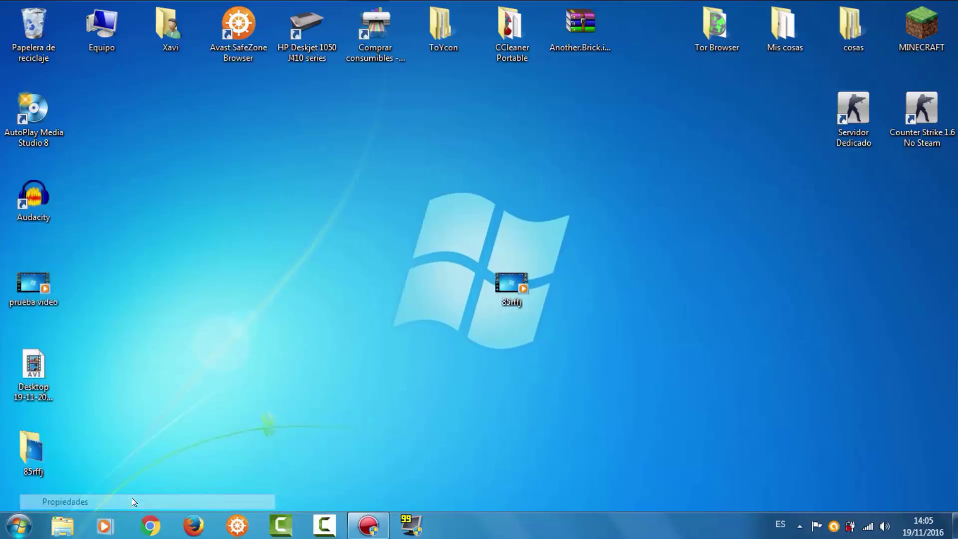
{"action": "left_click", "coordinate": [281, 144]}
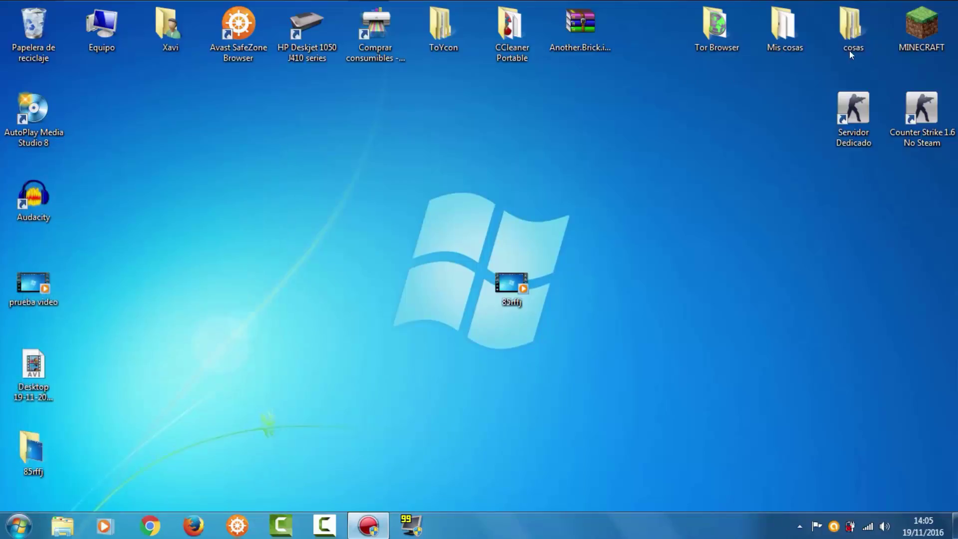
Open the musica videos folder inside Mis cosas to examine the music files.
{"action": "double_click", "coordinate": [797, 25]}
{"action": "double_click", "coordinate": [607, 185]}
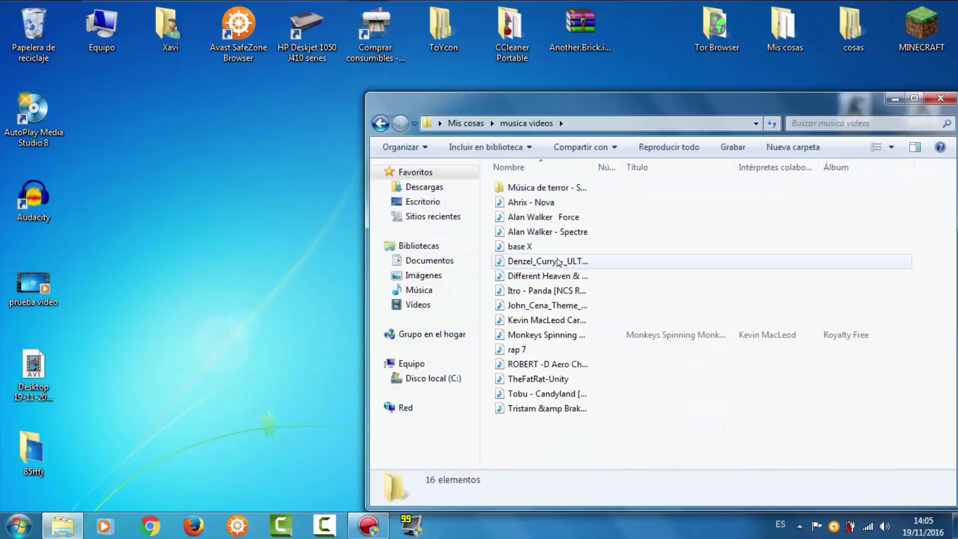
View the properties of the ROBERT -D Aero Chord - Surface music file, and close them and the musica videos folder.
{"action": "right_click", "coordinate": [538, 364]}
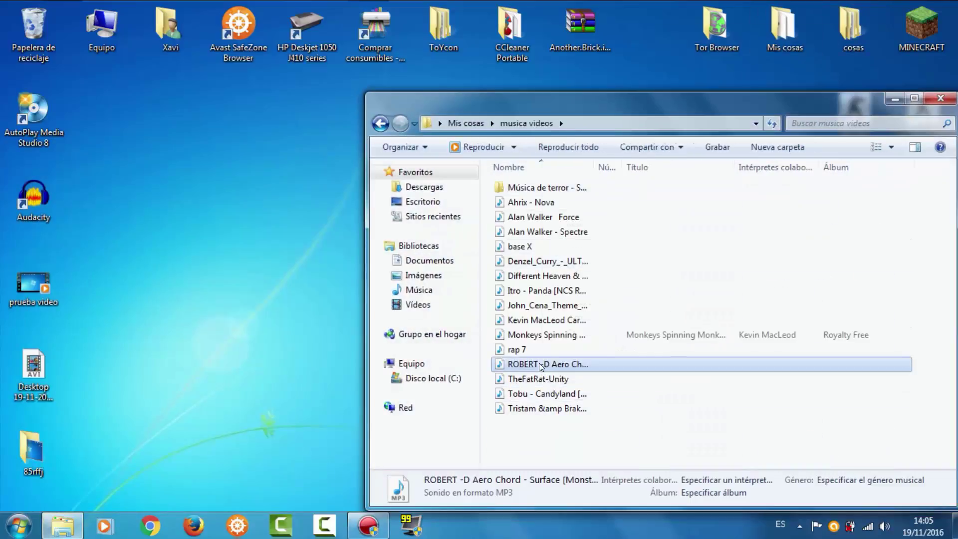
{"action": "left_click", "coordinate": [567, 353]}
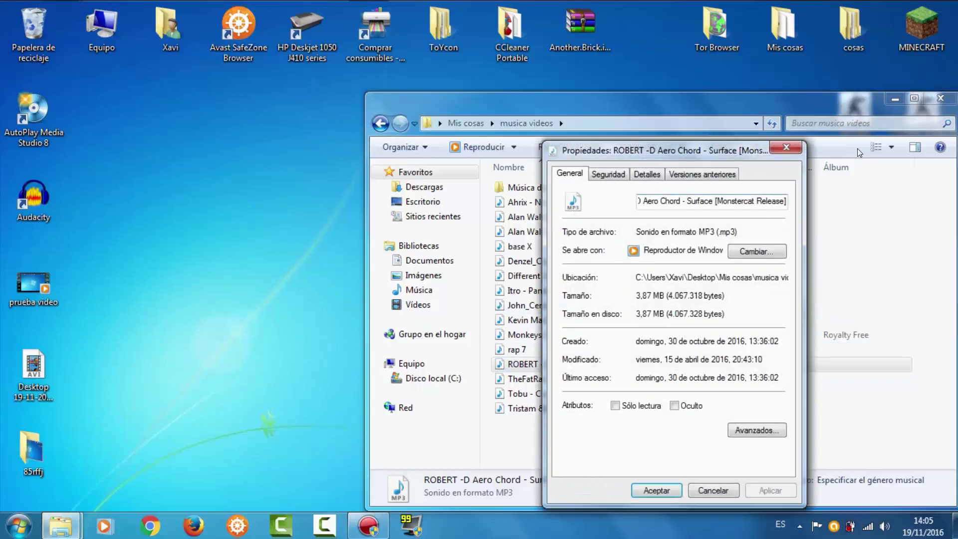
{"action": "left_click", "coordinate": [779, 145]}
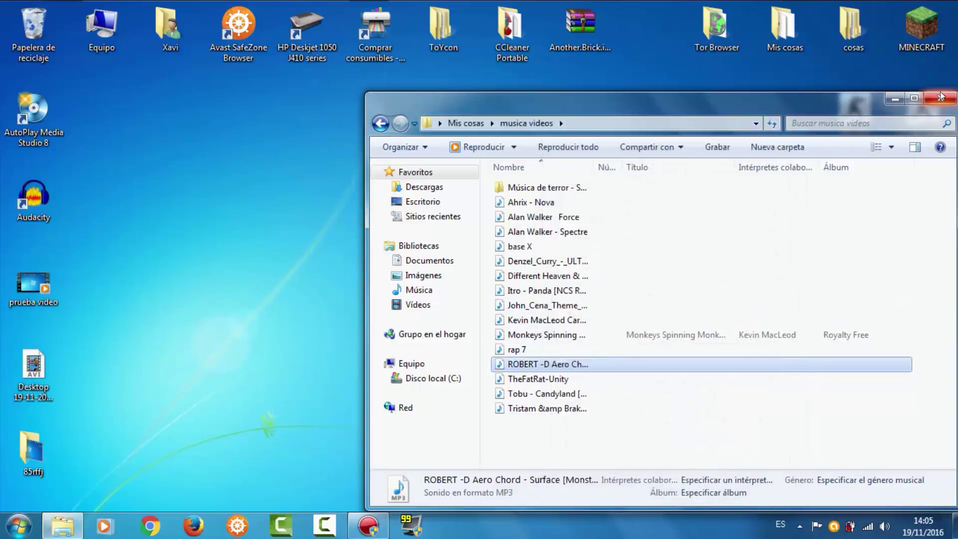
{"action": "left_click", "coordinate": [941, 98]}
Open the properties of the 85rffj video on the desktop to examine its file size, and close them.
{"action": "left_click", "coordinate": [34, 285]}
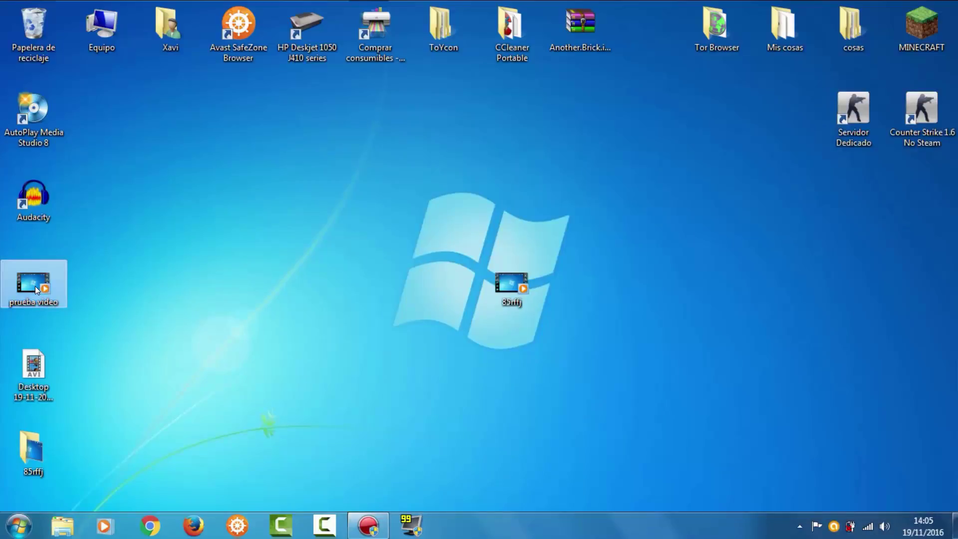
{"action": "right_click", "coordinate": [503, 295]}
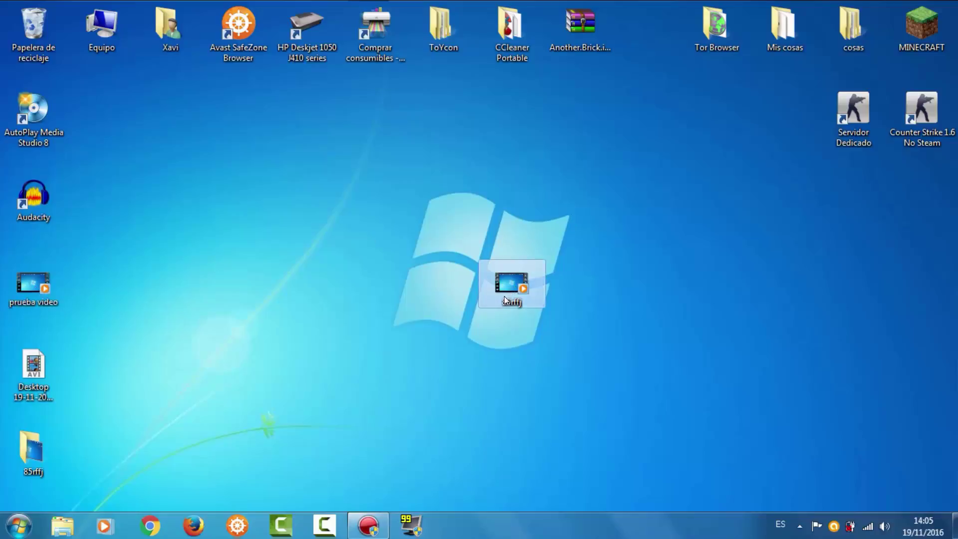
{"action": "left_click", "coordinate": [586, 511]}
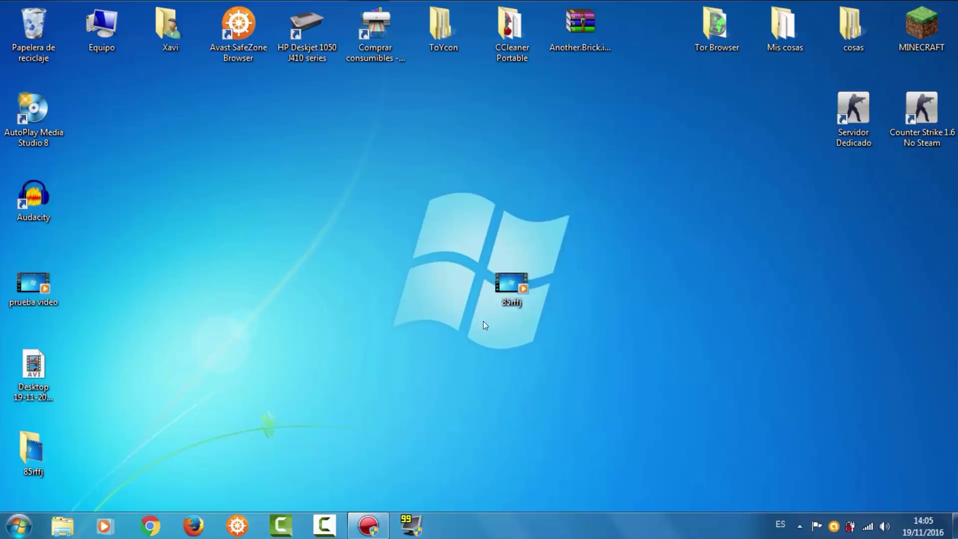
{"action": "right_click", "coordinate": [503, 284]}
{"action": "left_click", "coordinate": [557, 501]}
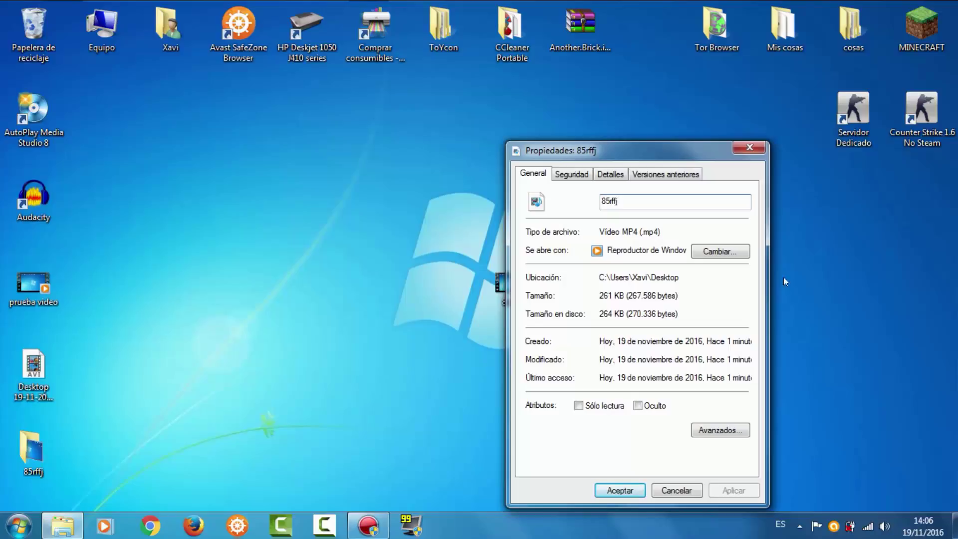
{"action": "left_click", "coordinate": [748, 145]}
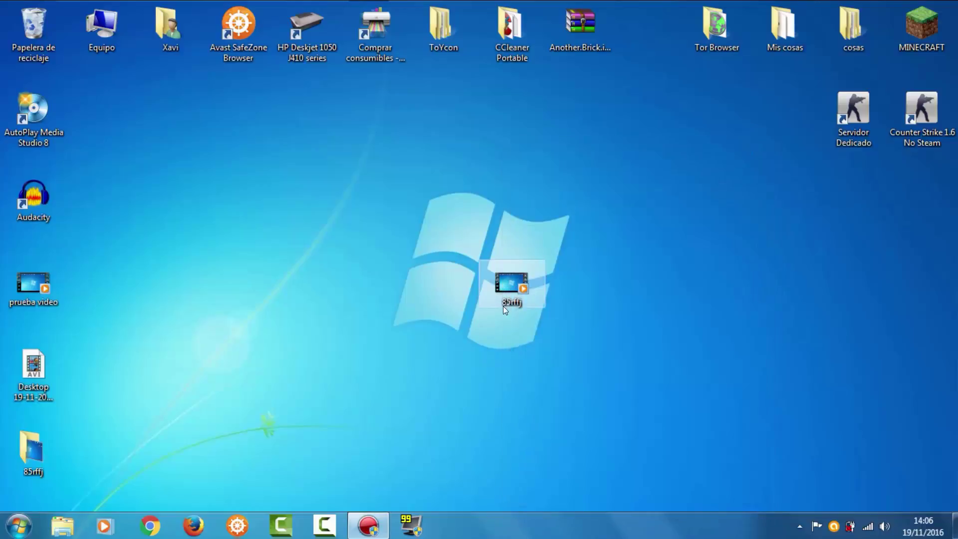
Reopen the 85rffj video's properties to recheck its size and file type, and close them again.
{"action": "right_click", "coordinate": [509, 280]}
{"action": "left_click", "coordinate": [544, 498]}
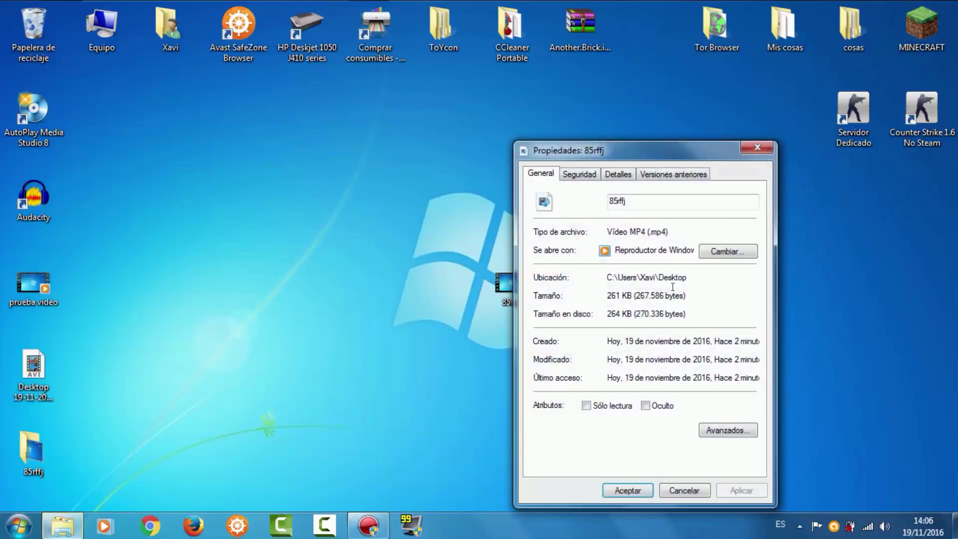
{"action": "left_click", "coordinate": [749, 145]}
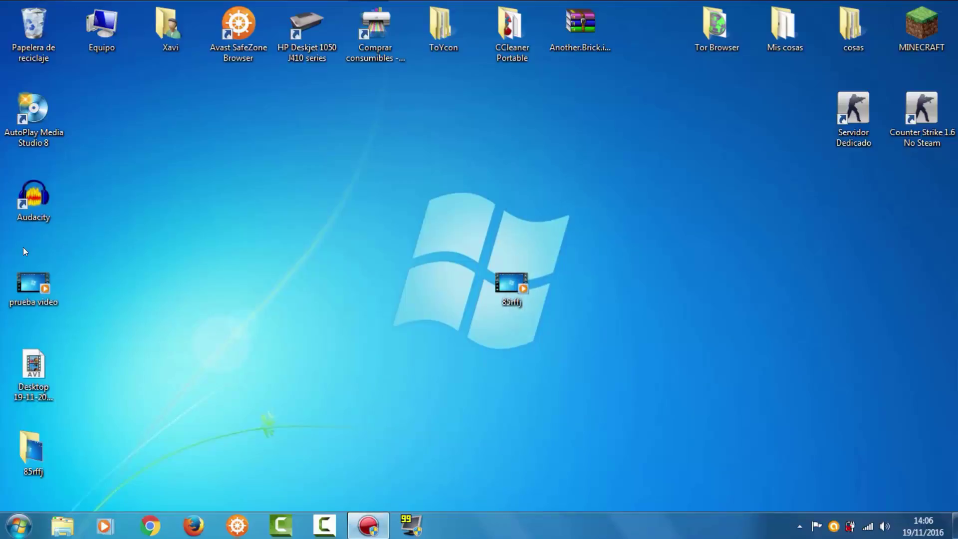
Move the 85rffj video file to just above the Windows logo on the desktop and clear the file selection.
{"action": "left_click", "coordinate": [34, 286]}
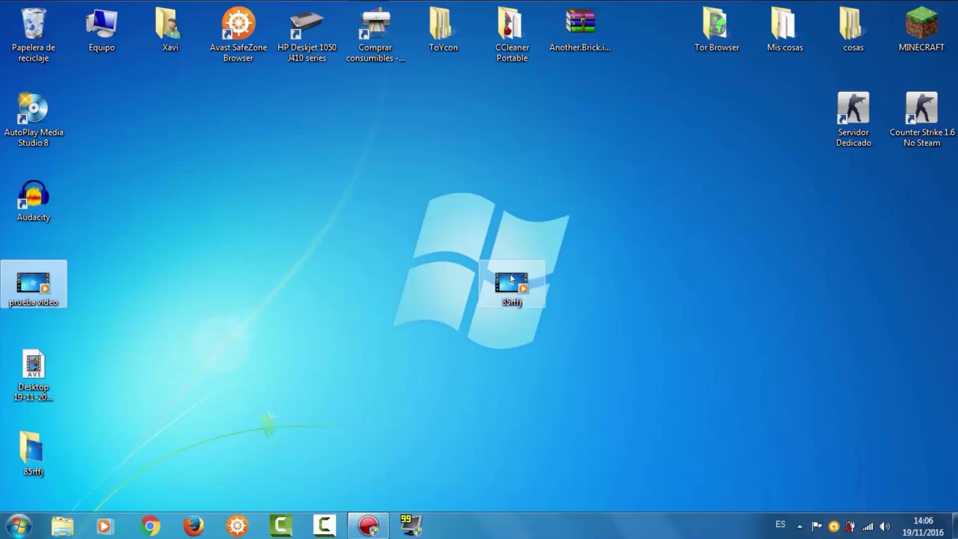
{"action": "left_click_drag", "start_coordinate": [513, 279], "coordinate": [451, 196]}
{"action": "left_click", "coordinate": [22, 299]}
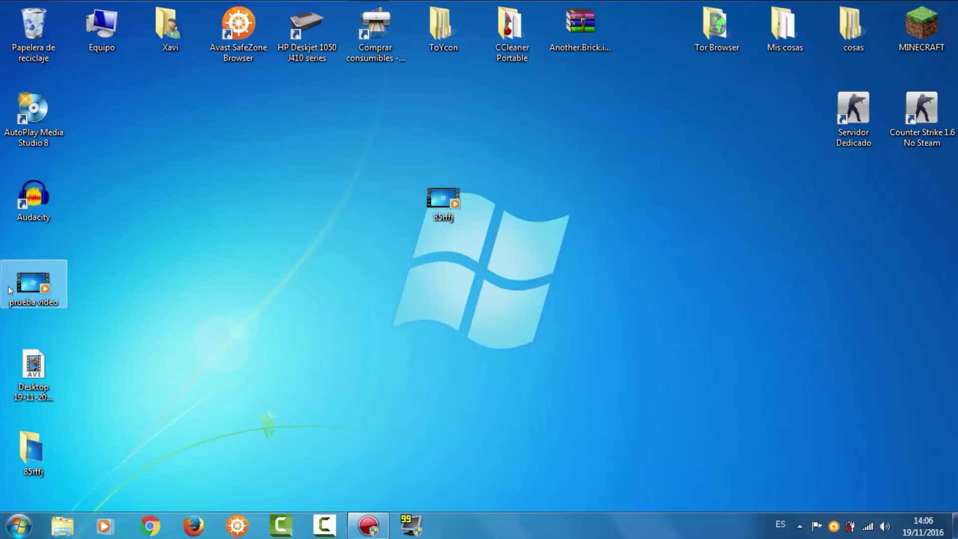
{"action": "left_click", "coordinate": [373, 221]}
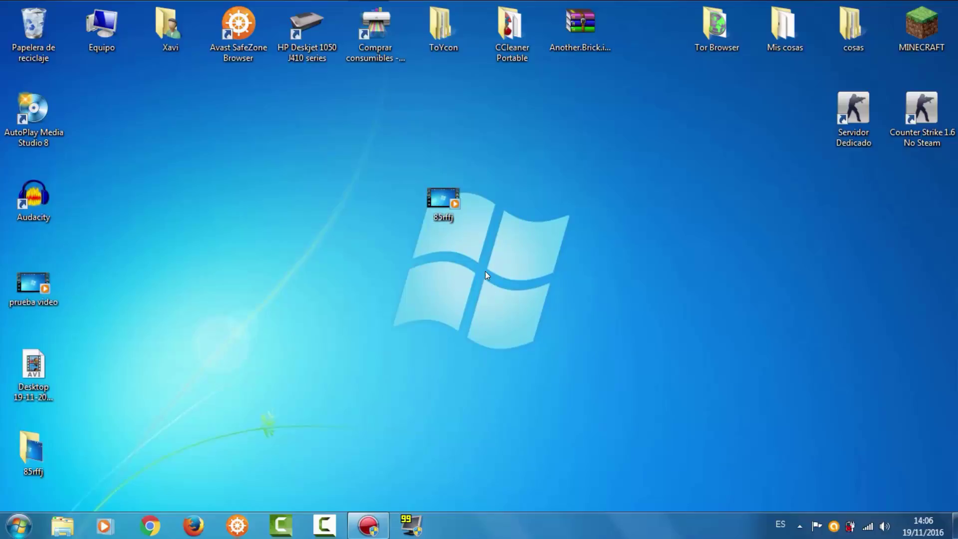